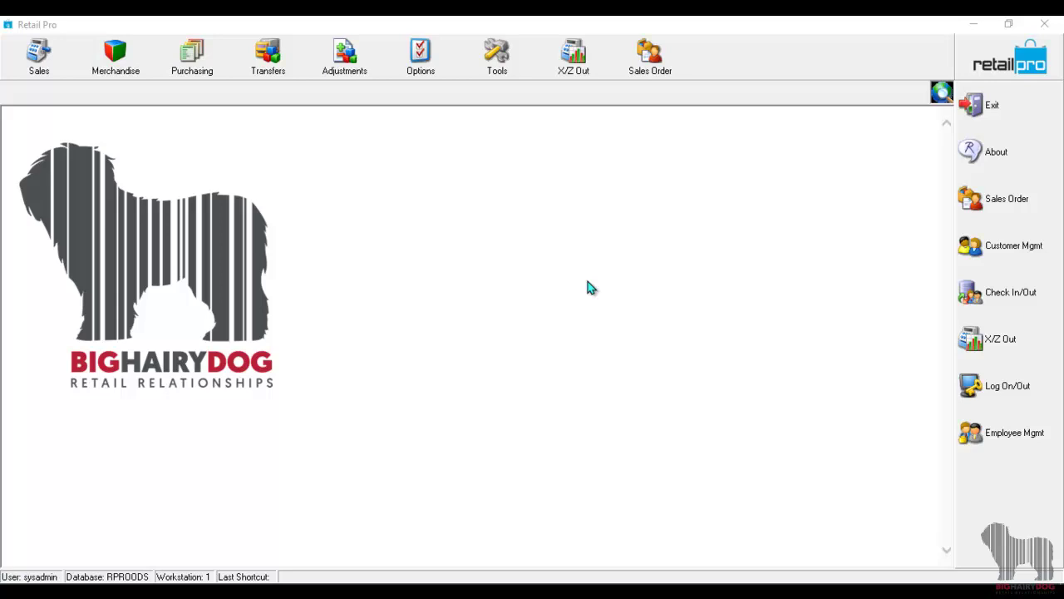
# Open the merchandise inventory list and show its Auto Min/Max columns.
pyautogui.click(131, 65)
pyautogui.click(117, 164)
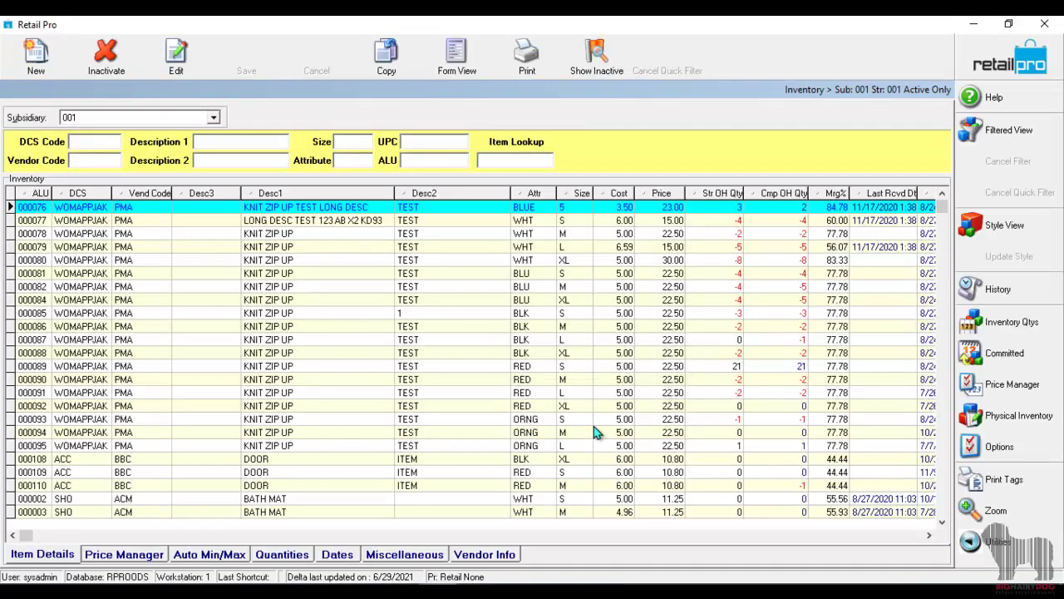
pyautogui.click(209, 556)
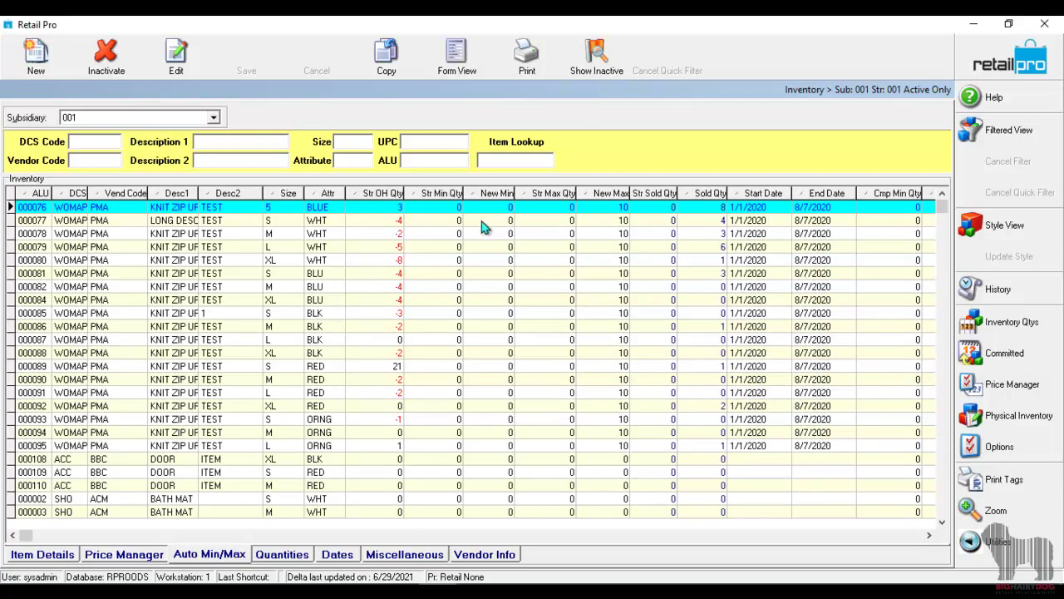
# Examine the current and new min/max quantities, sold quantities, and start and end dates of the inventory items.
pyautogui.click(443, 221)
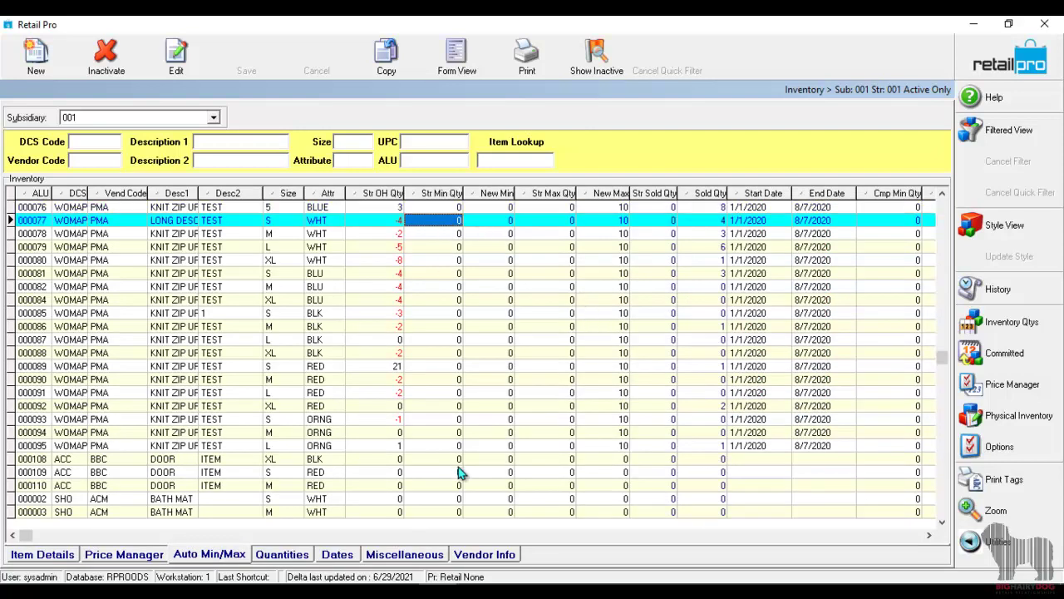
pyautogui.click(449, 209)
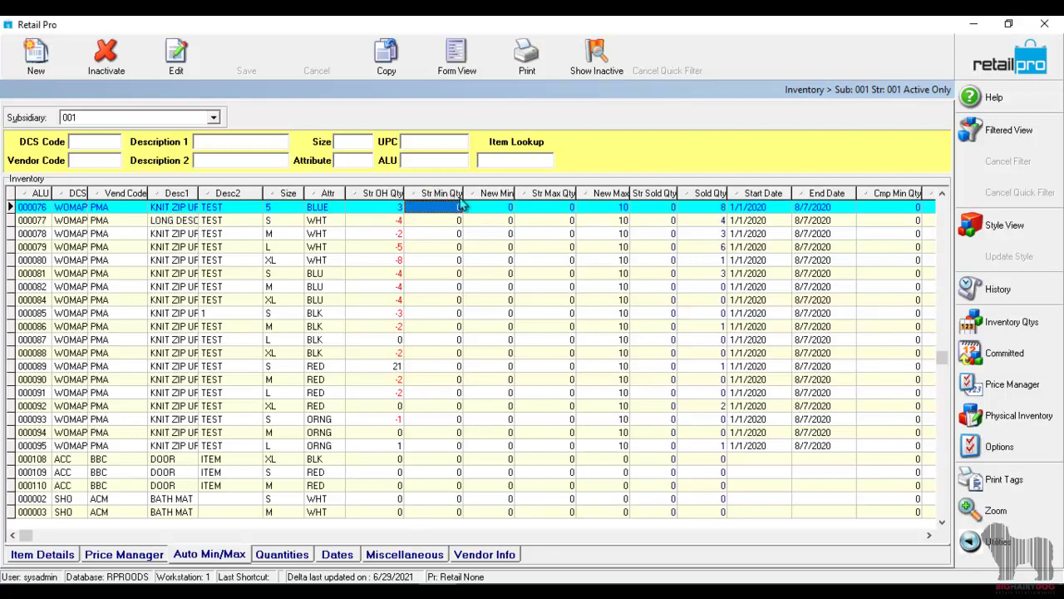
pyautogui.click(509, 209)
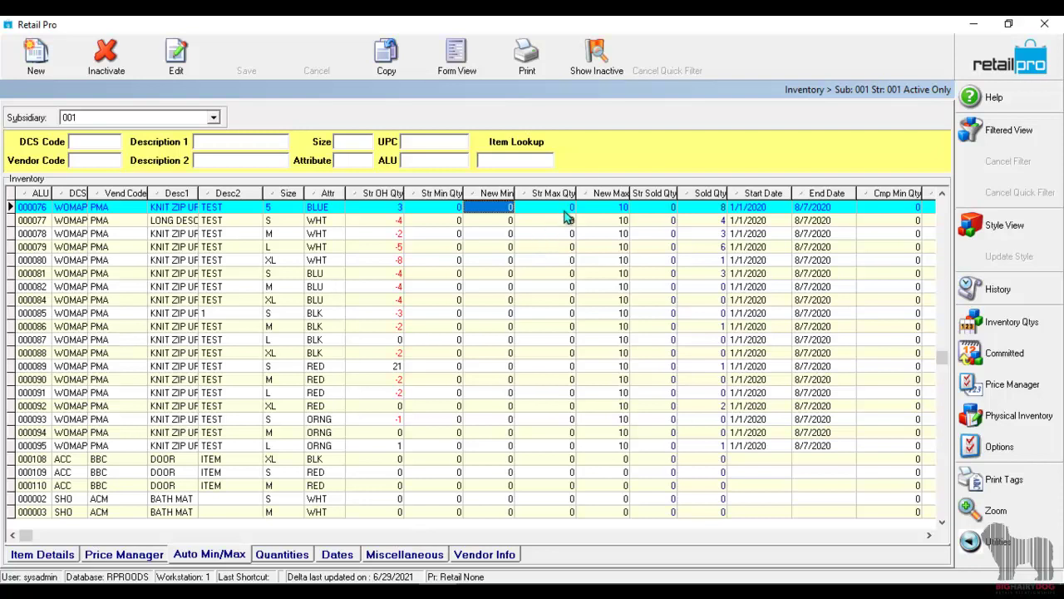
pyautogui.click(561, 211)
pyautogui.click(610, 211)
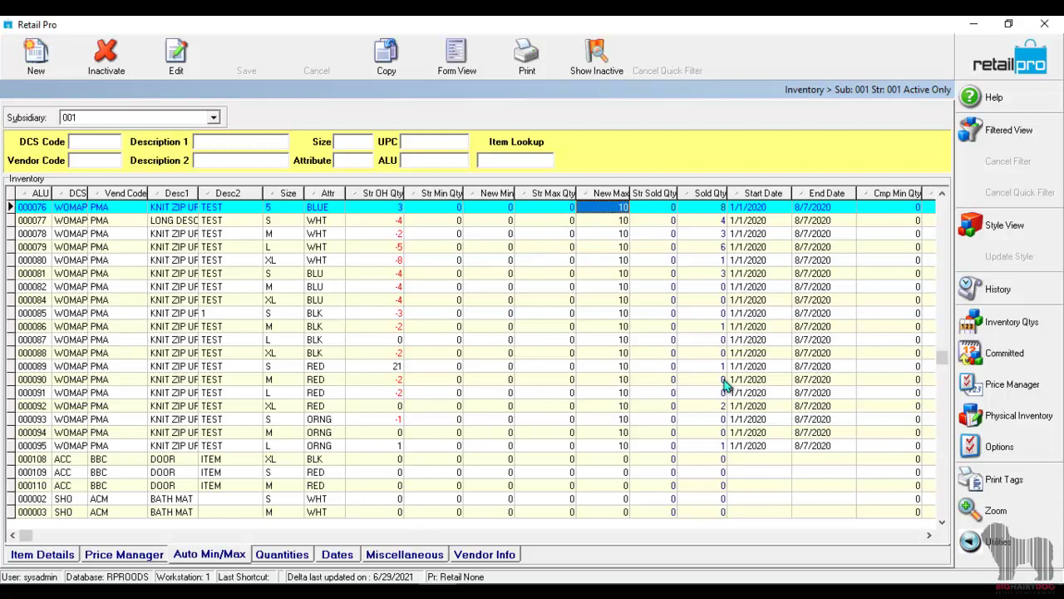
pyautogui.click(765, 221)
pyautogui.click(818, 220)
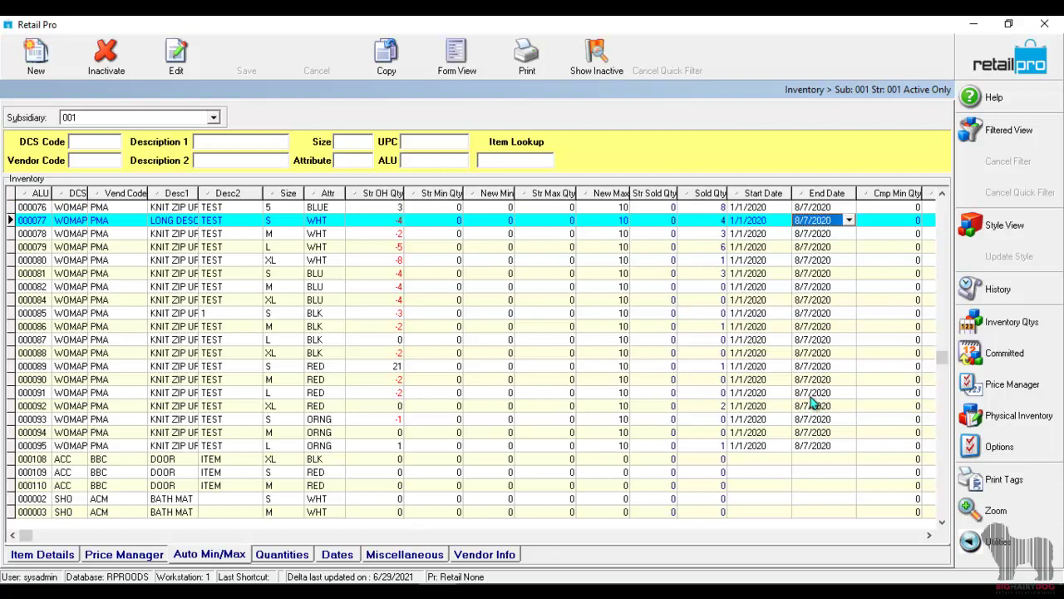
pyautogui.click(460, 221)
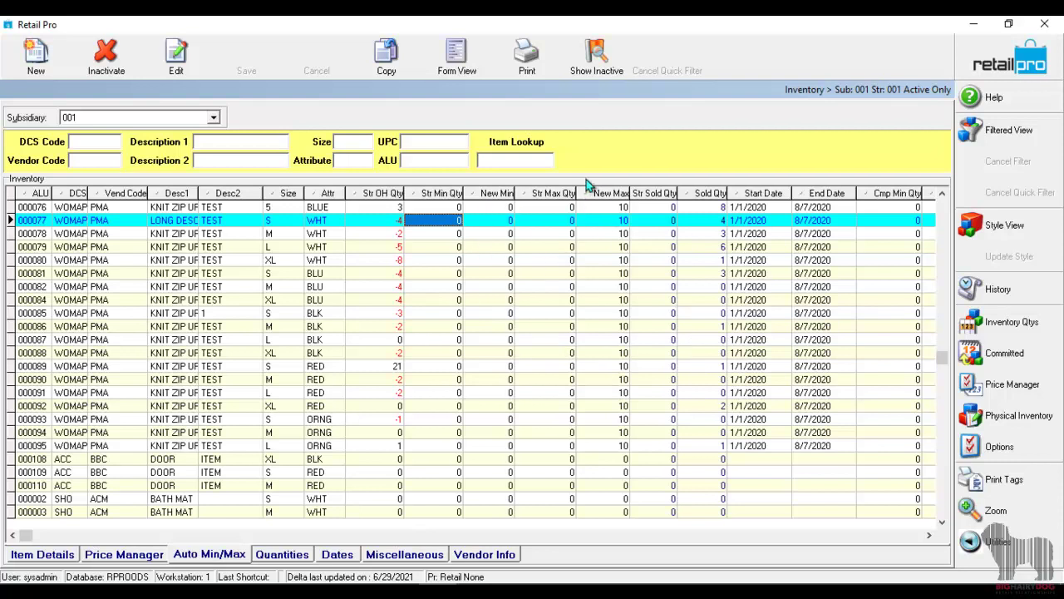
pyautogui.click(611, 220)
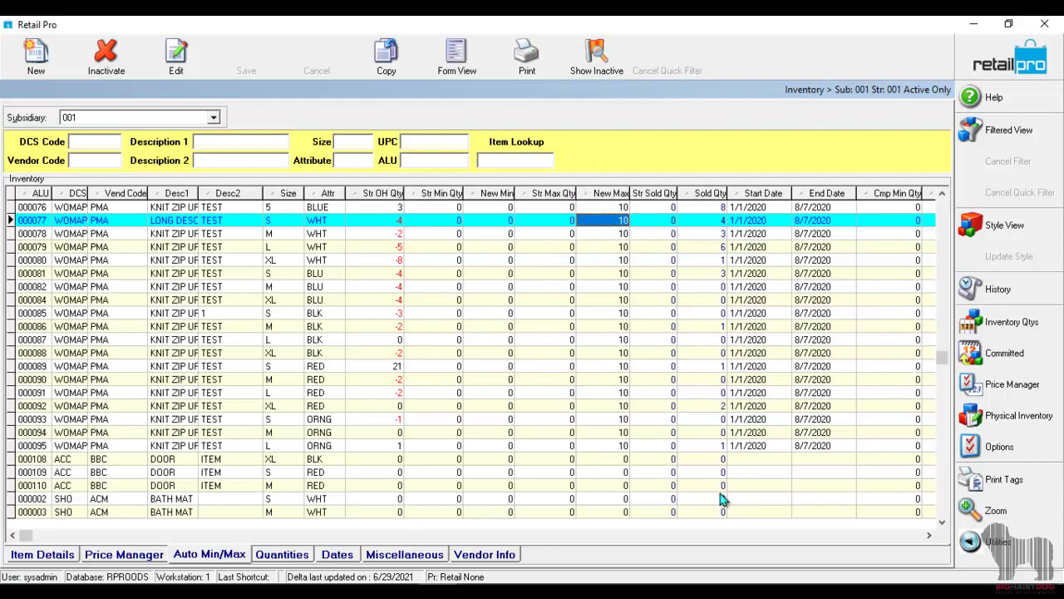
pyautogui.click(617, 236)
pyautogui.click(624, 299)
pyautogui.click(620, 475)
pyautogui.click(614, 287)
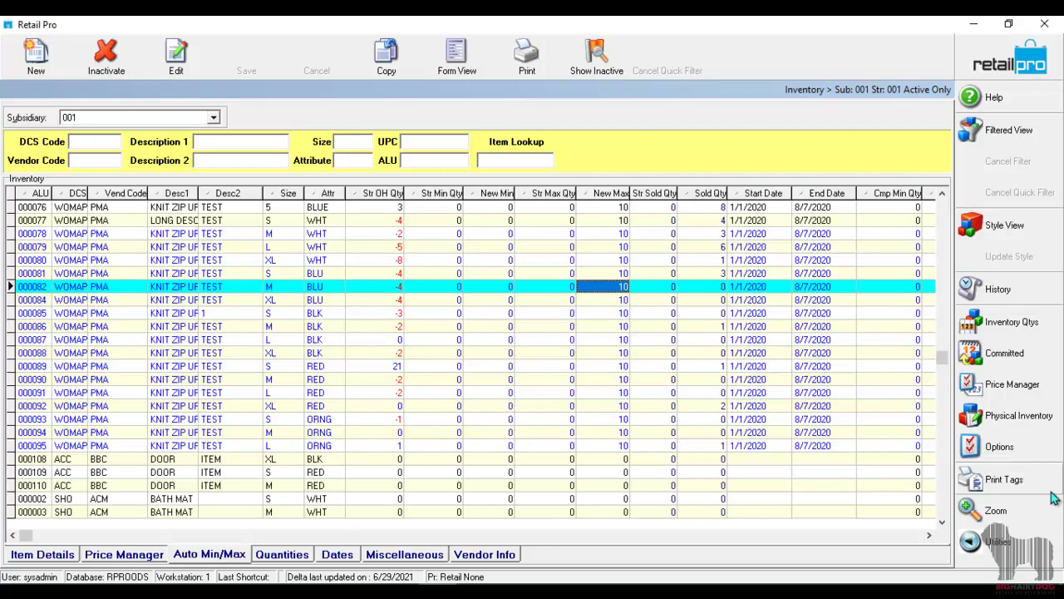
pyautogui.click(1031, 542)
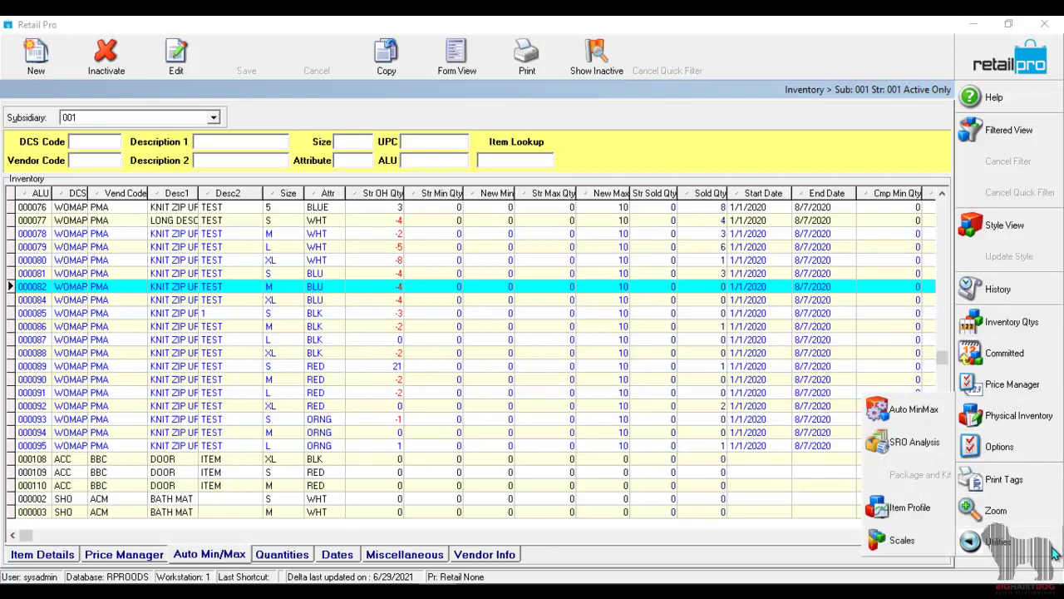
pyautogui.click(902, 411)
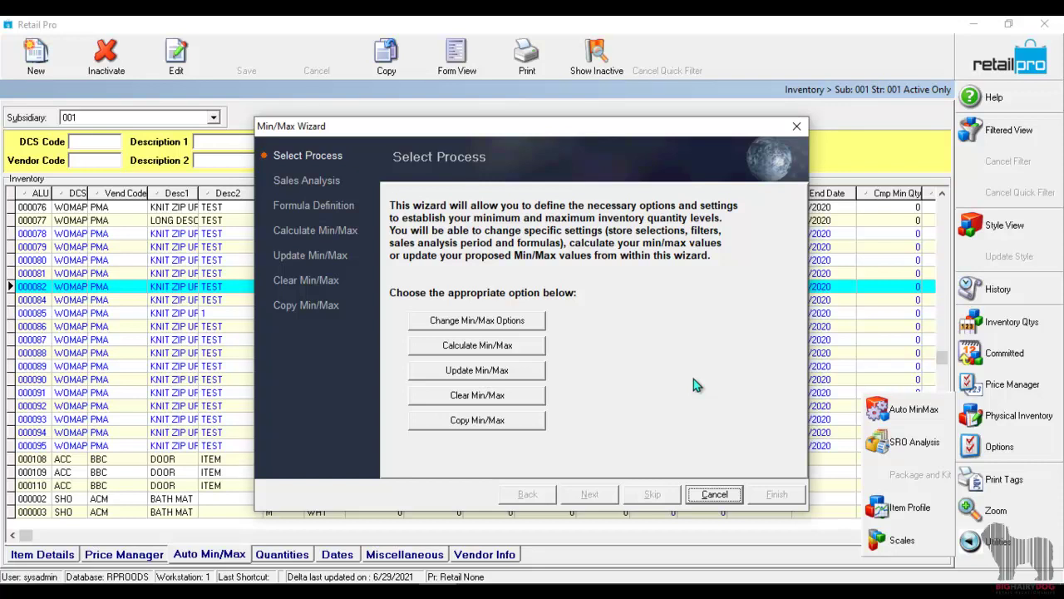
pyautogui.click(736, 497)
pyautogui.click(497, 330)
# Customize the main toolbar in Menu Designer by adding the Auto MinMax command to it.
pyautogui.rightClick(843, 47)
pyautogui.click(915, 59)
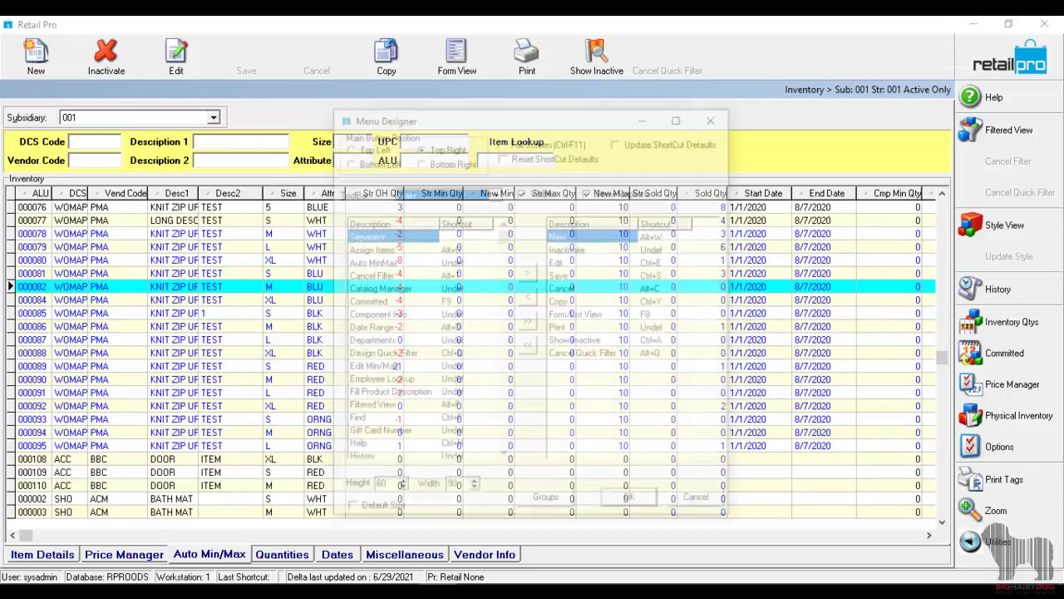
pyautogui.doubleClick(374, 263)
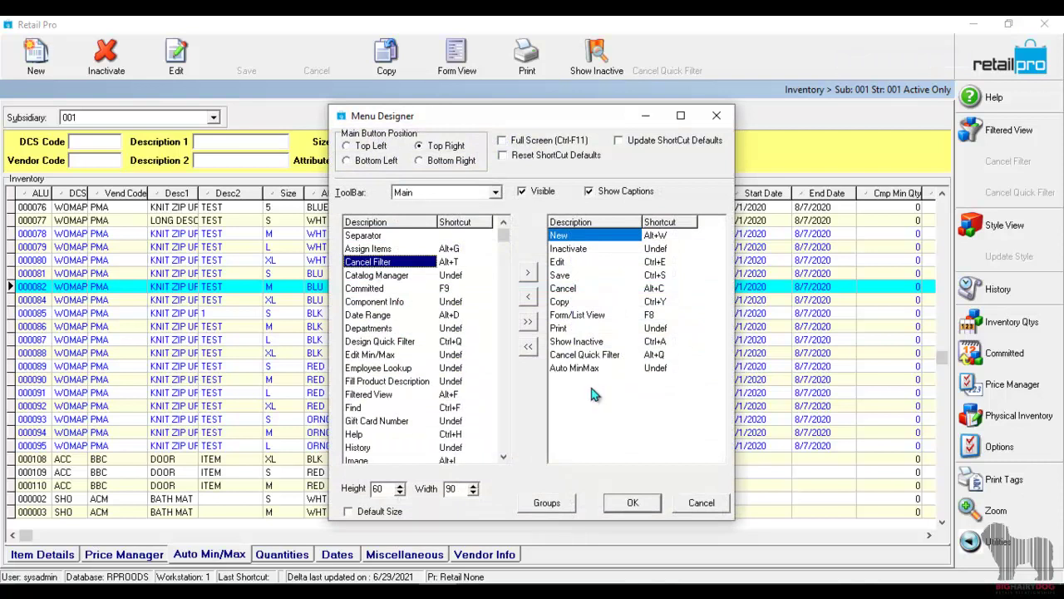
pyautogui.click(632, 502)
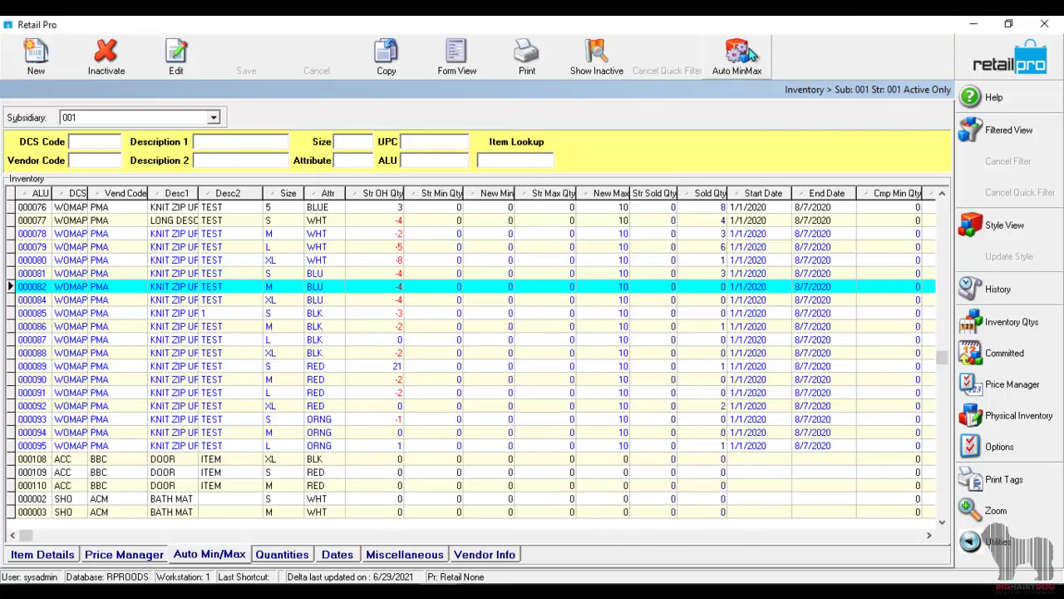
# Start the Auto MinMax wizard and choose to change the min/max options, going to the end date of the sales range.
pyautogui.click(736, 54)
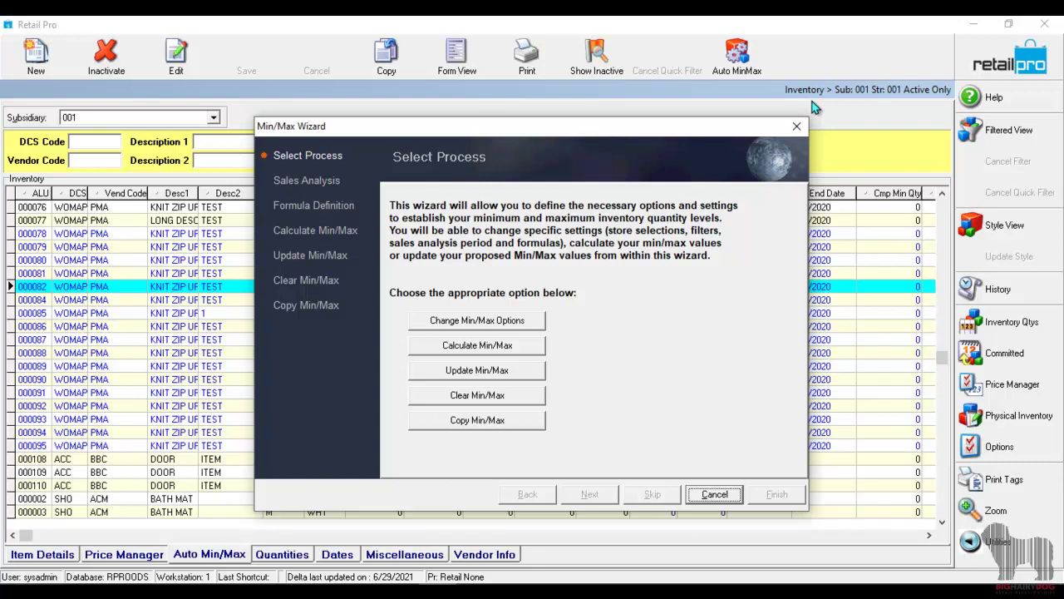
pyautogui.click(508, 322)
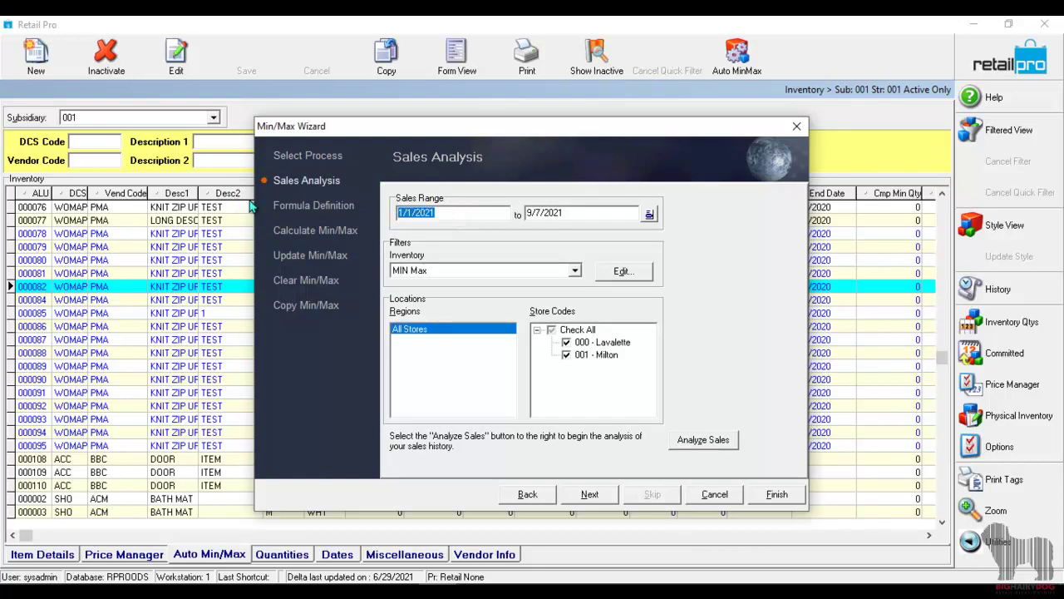
pyautogui.click(596, 213)
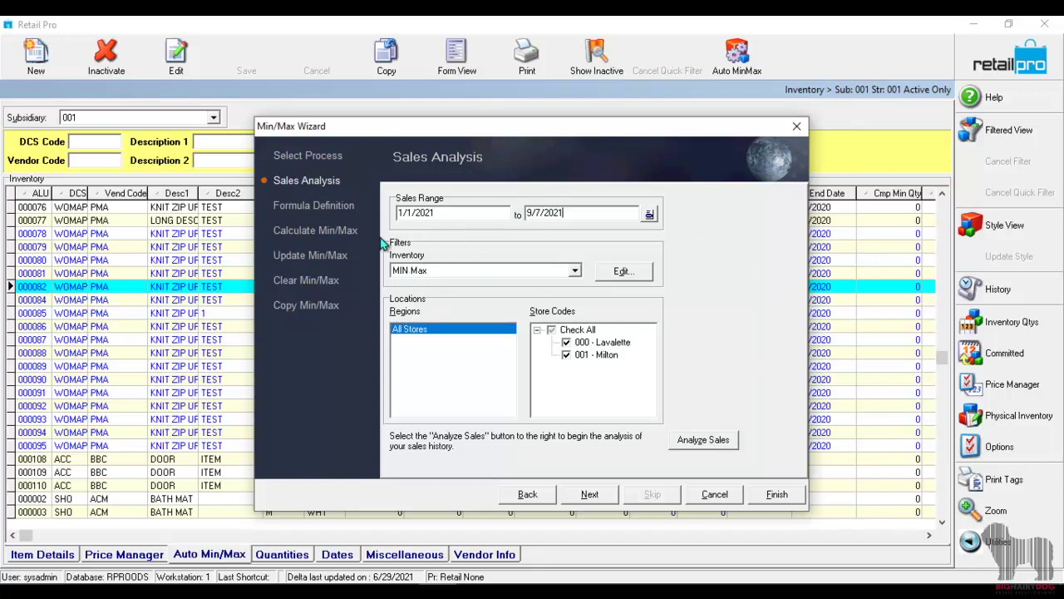
# Edit the MIN Max inventory filter, clear all of its criteria and accept the empty filter.
pyautogui.click(611, 272)
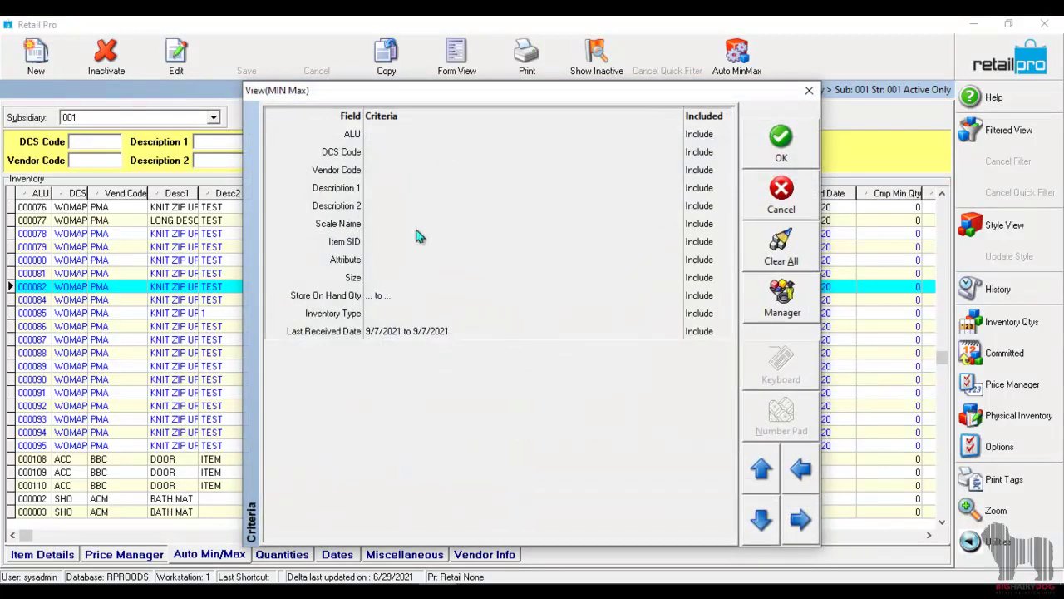
pyautogui.click(416, 334)
pyautogui.click(521, 335)
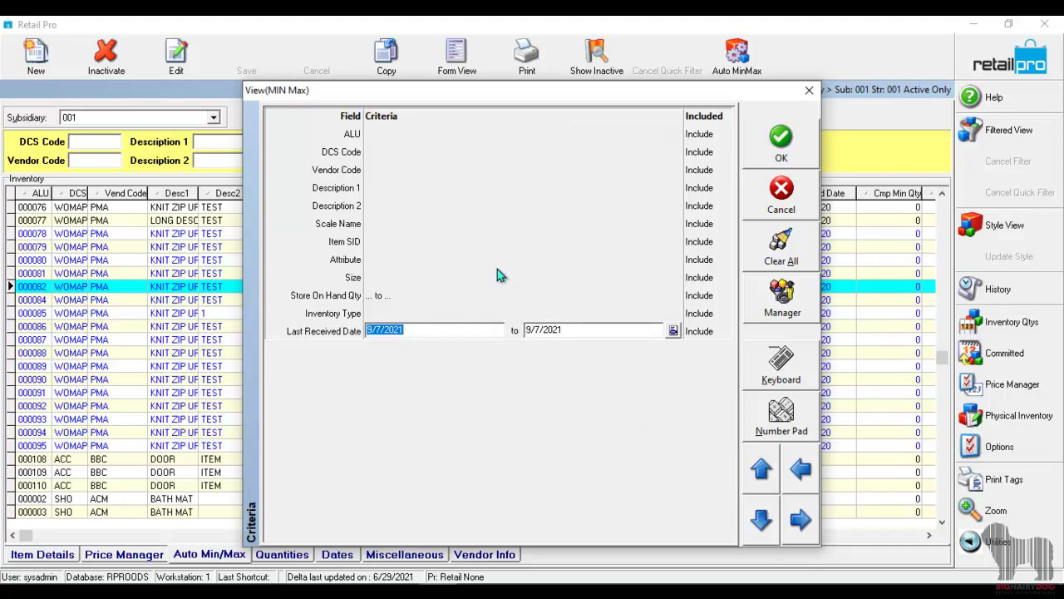
pyautogui.click(782, 250)
pyautogui.click(461, 172)
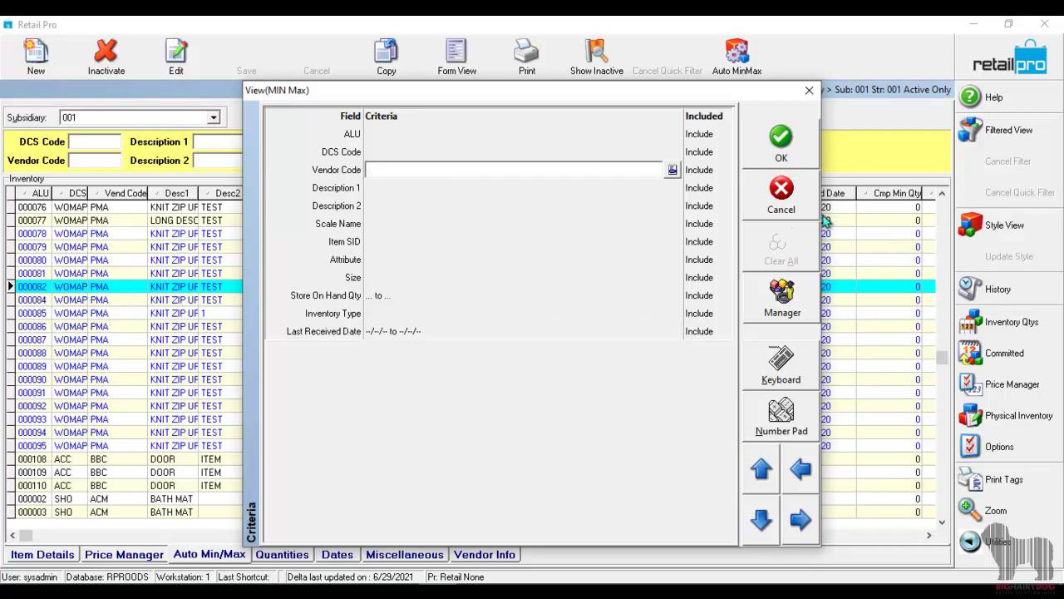
pyautogui.click(798, 137)
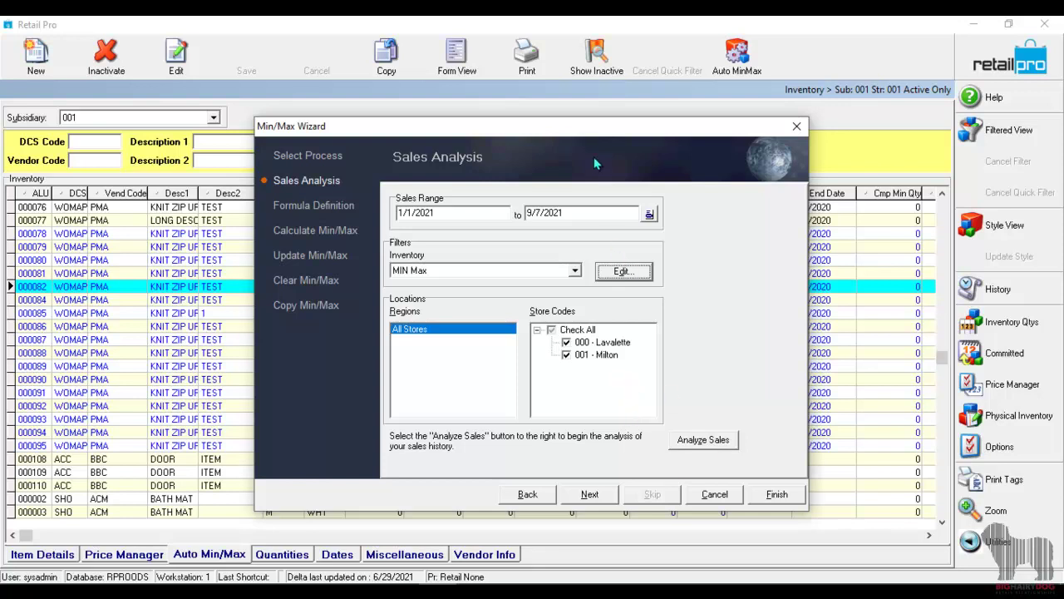
# Exclude store 000 - Lavalette from the sales analysis and analyze the sales for store 001 - Milton.
pyautogui.moveTo(627, 135)
pyautogui.mouseDown()
pyautogui.moveTo(647, 383)
pyautogui.moveTo(563, 113)
pyautogui.moveTo(611, 92)
pyautogui.moveTo(617, 126)
pyautogui.mouseUp()
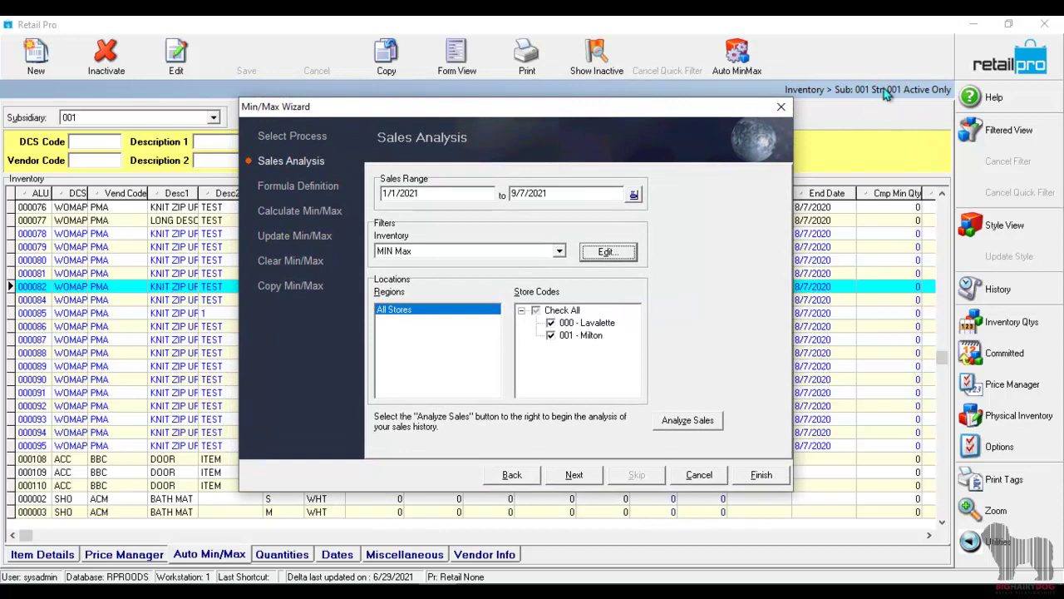
pyautogui.click(550, 322)
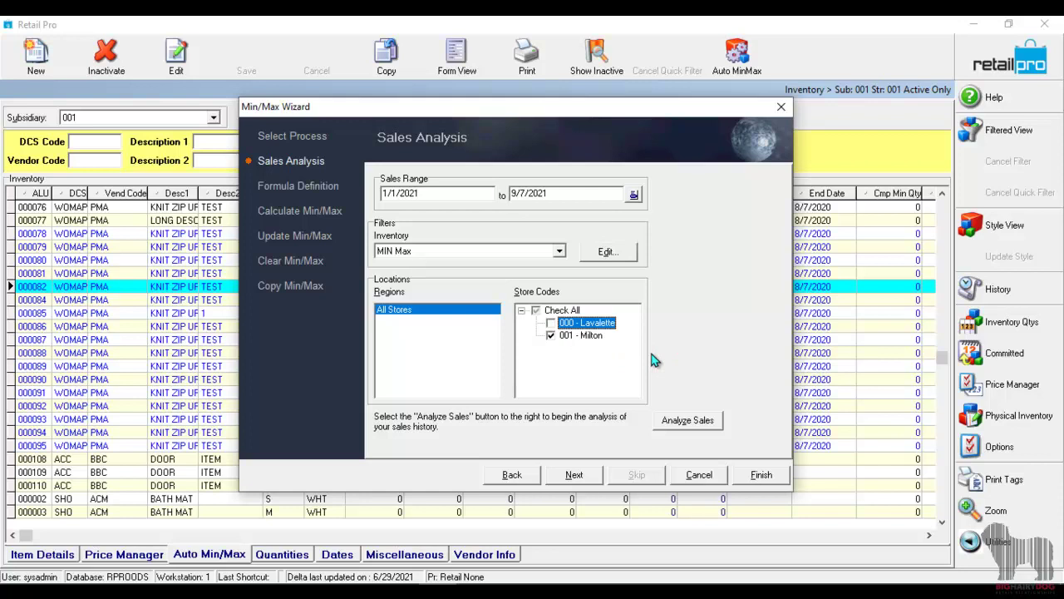
pyautogui.click(704, 422)
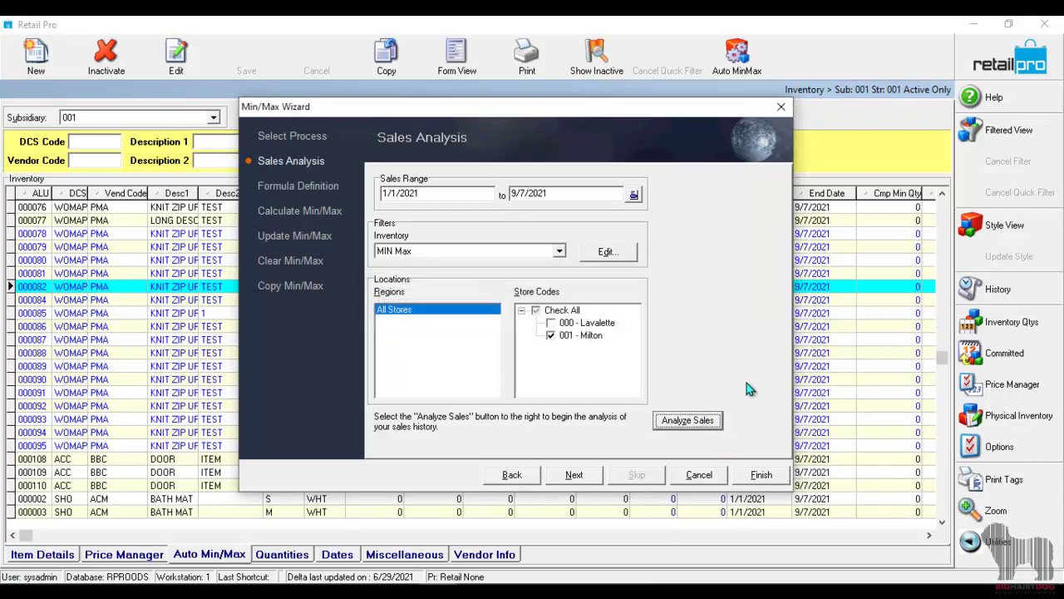
pyautogui.moveTo(691, 110); pyautogui.dragTo(584, 103)
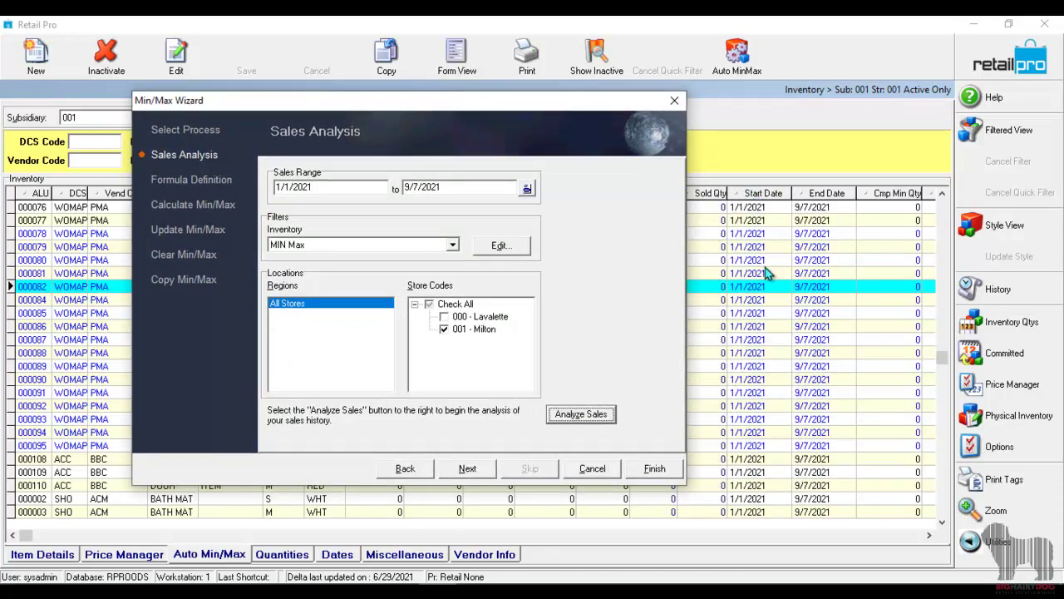
pyautogui.moveTo(481, 101); pyautogui.dragTo(563, 85)
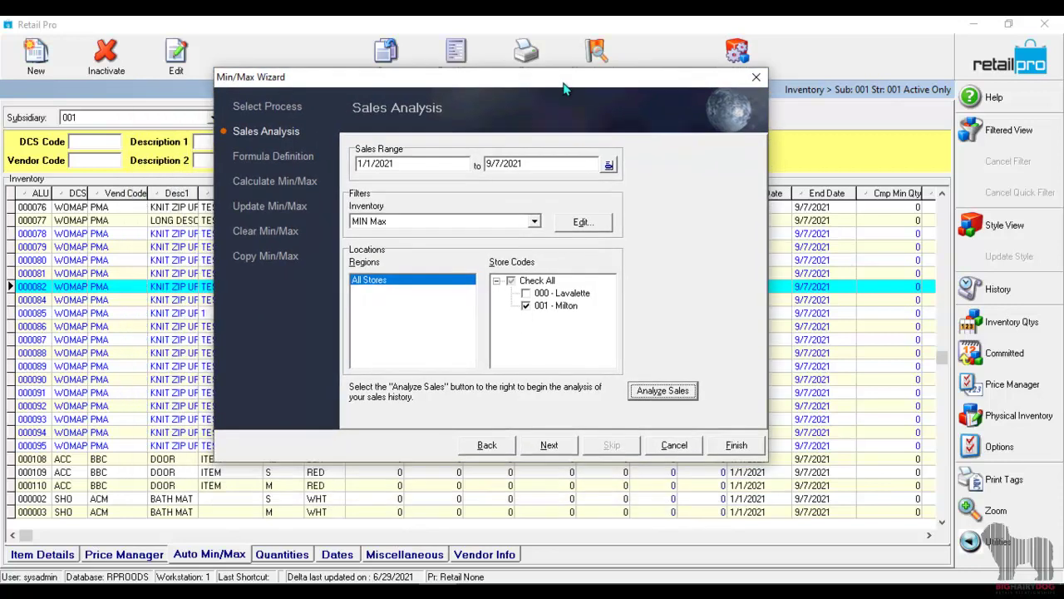
# Continue to the formula definitions and create a new min/max formula named PMA.
pyautogui.click(548, 449)
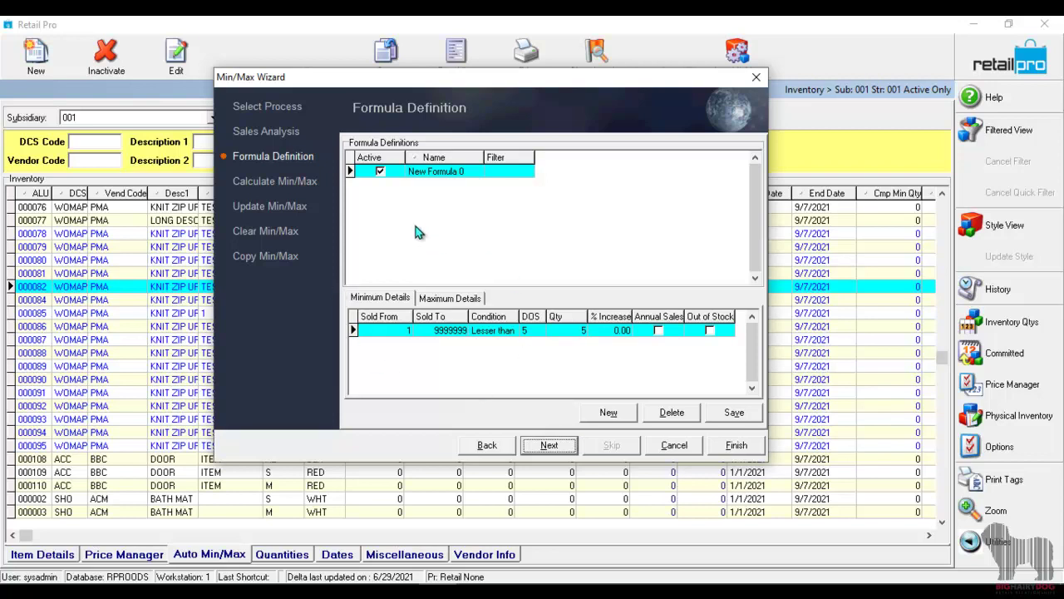
pyautogui.click(442, 172)
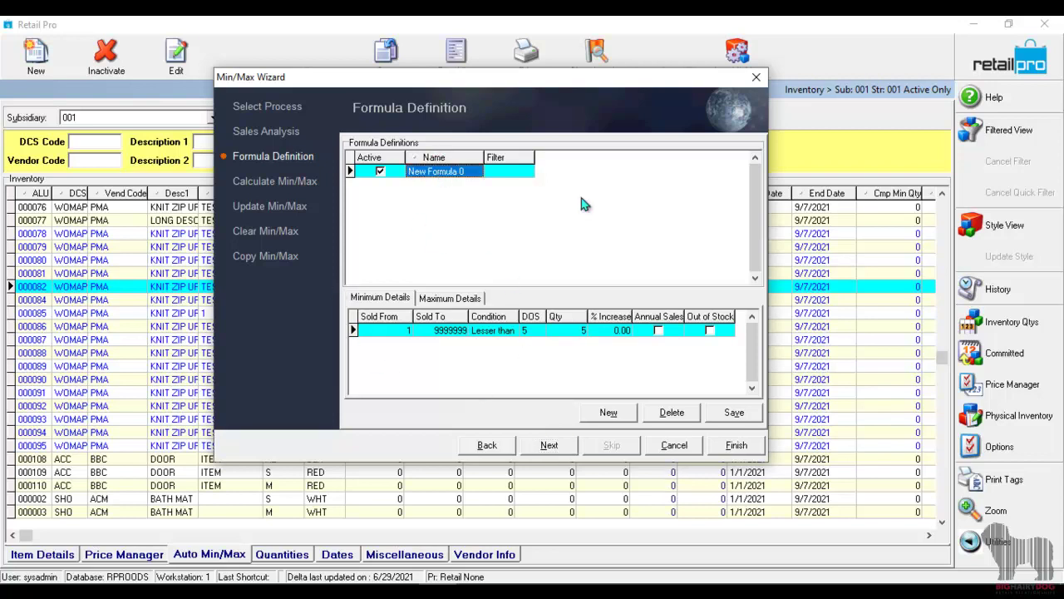
pyautogui.click(609, 413)
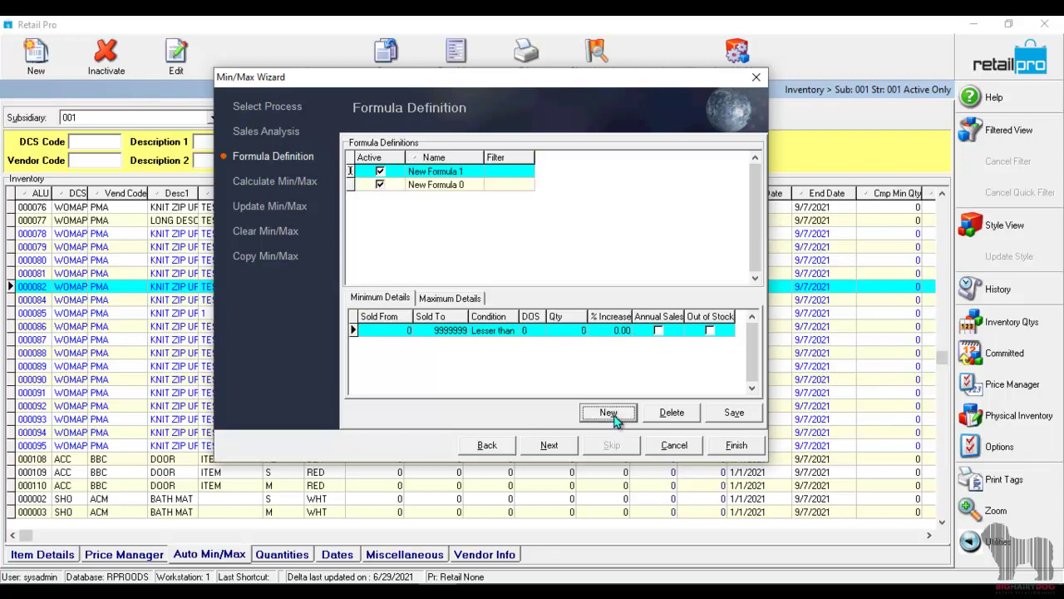
pyautogui.click(462, 172)
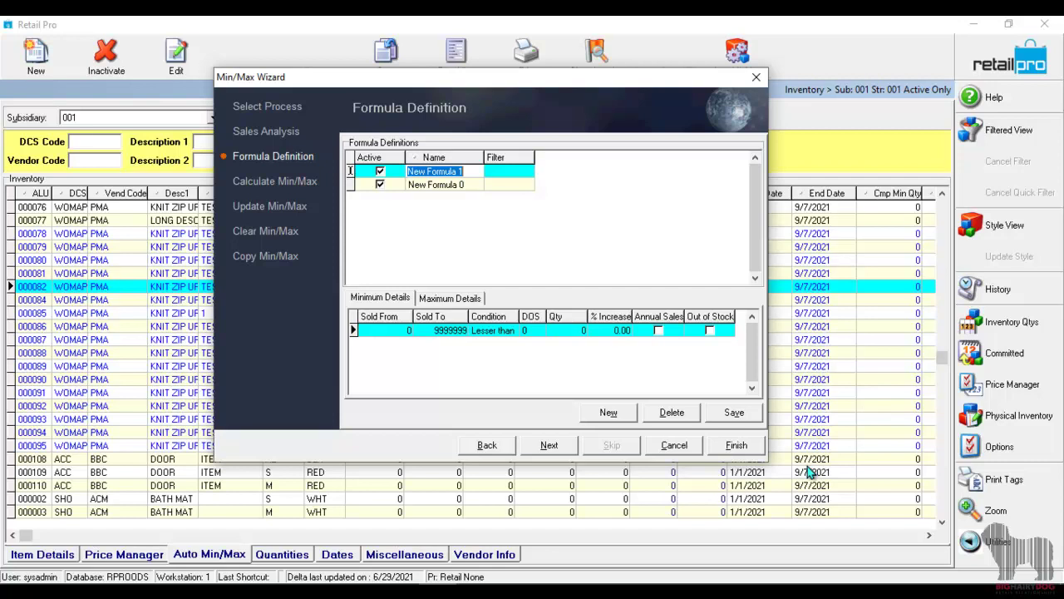
pyautogui.write('PMA')
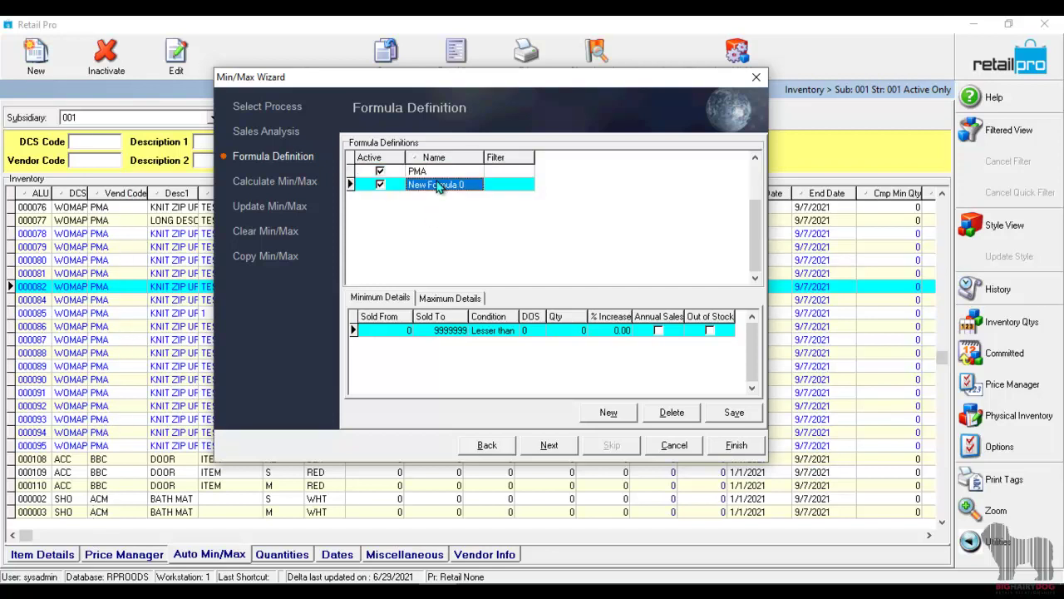
# Open the filter definition of the PMA formula and choose the MIN Max filter from the saved filters.
pyautogui.click(533, 171)
pyautogui.click(533, 172)
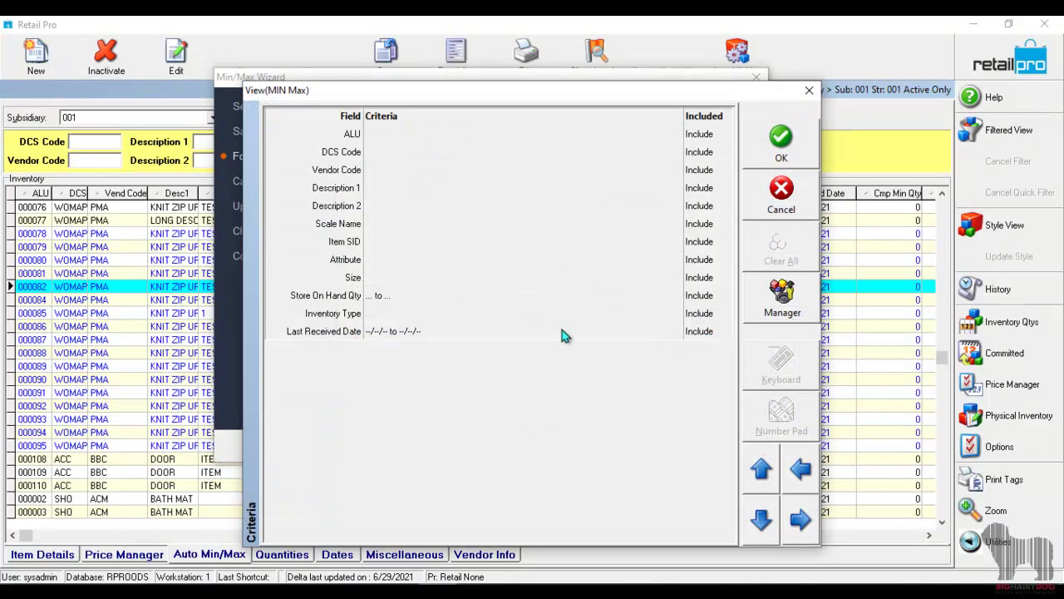
pyautogui.click(769, 293)
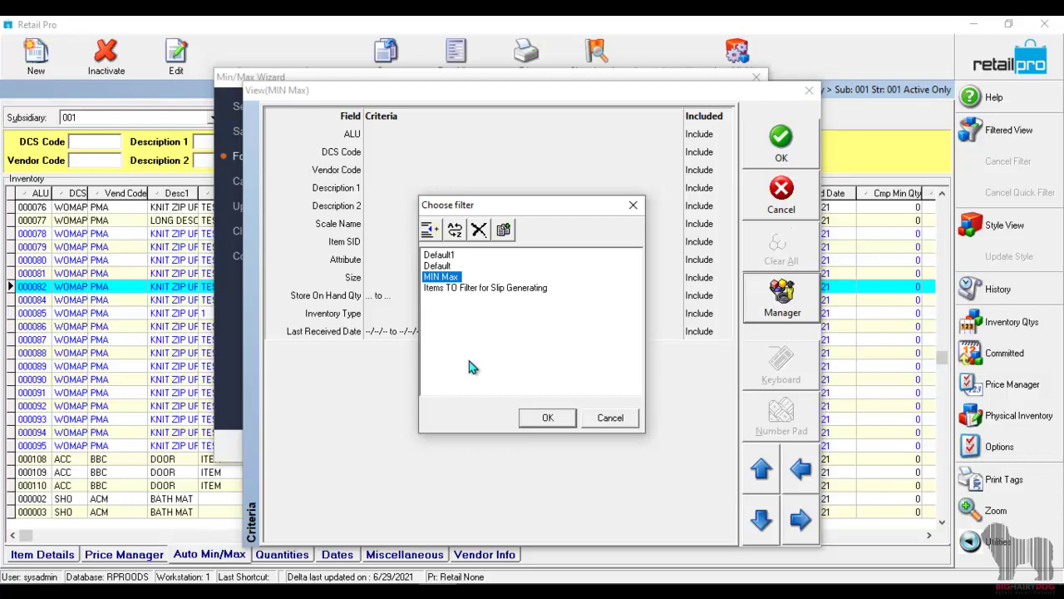
pyautogui.click(452, 277)
pyautogui.click(548, 418)
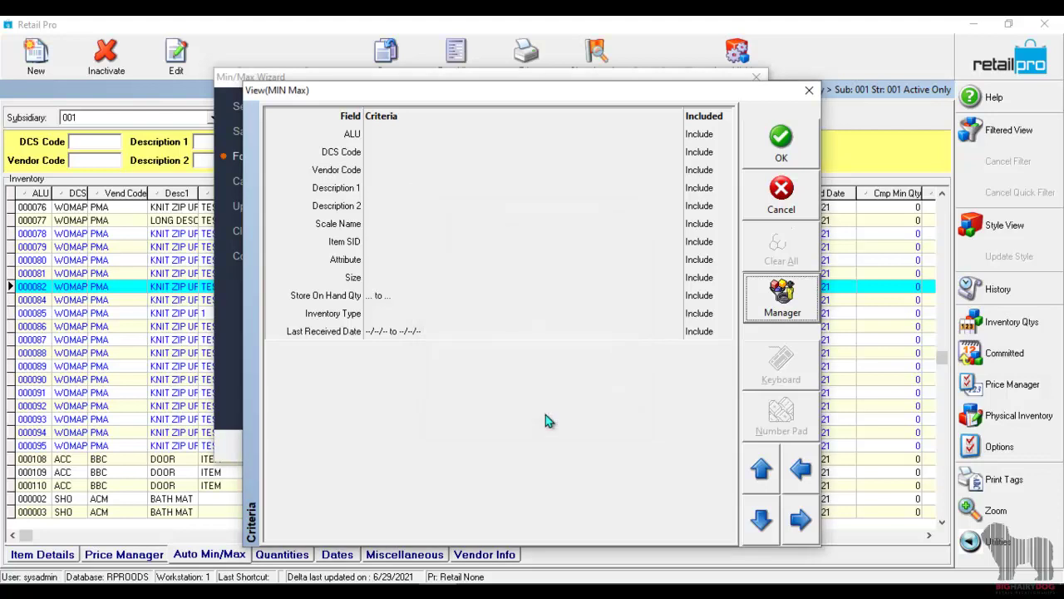
# Restrict the MIN Max filter to vendor code PMA and accept it as the PMA formula's filter.
pyautogui.click(424, 131)
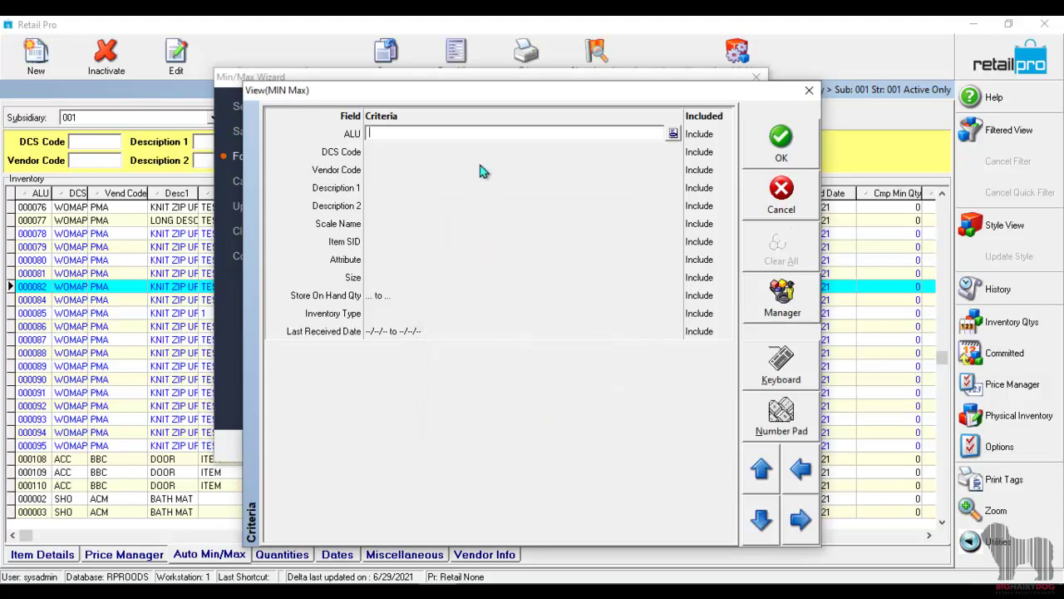
pyautogui.click(480, 170)
pyautogui.click(675, 170)
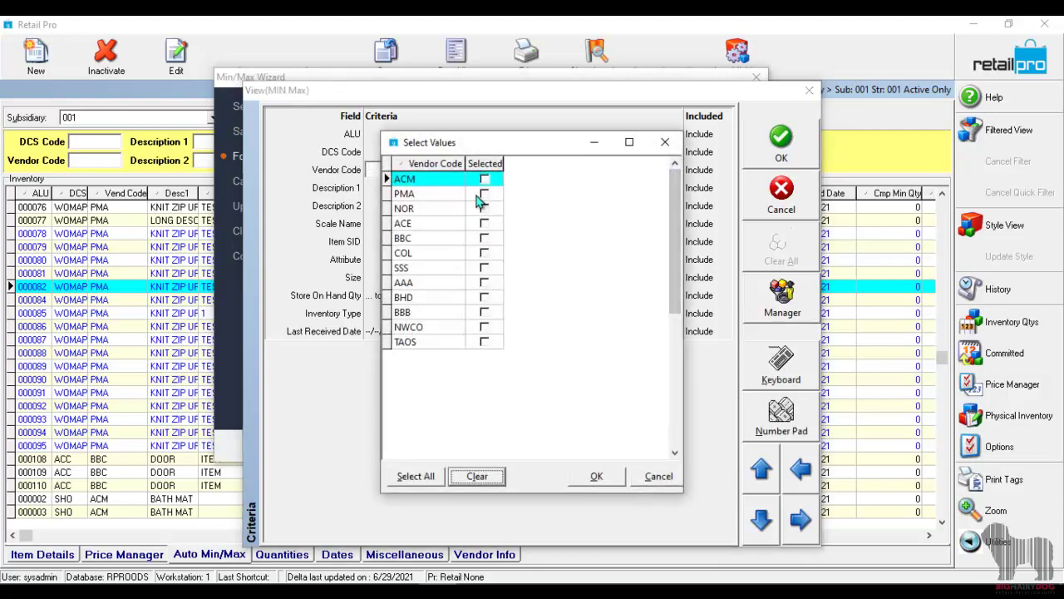
pyautogui.click(484, 193)
pyautogui.click(608, 479)
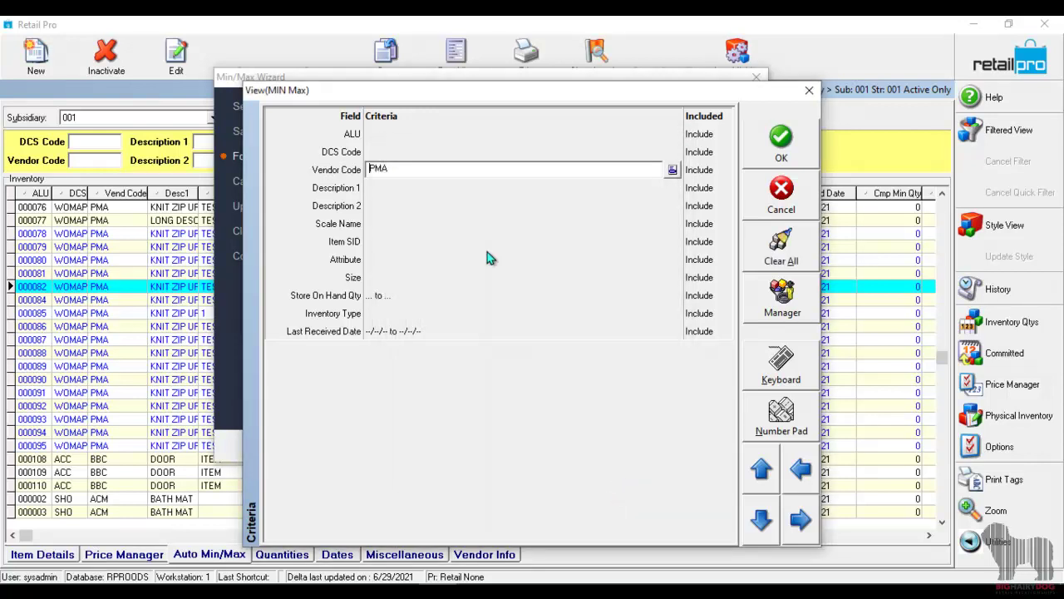
pyautogui.click(569, 242)
pyautogui.click(419, 184)
pyautogui.click(415, 172)
pyautogui.click(800, 159)
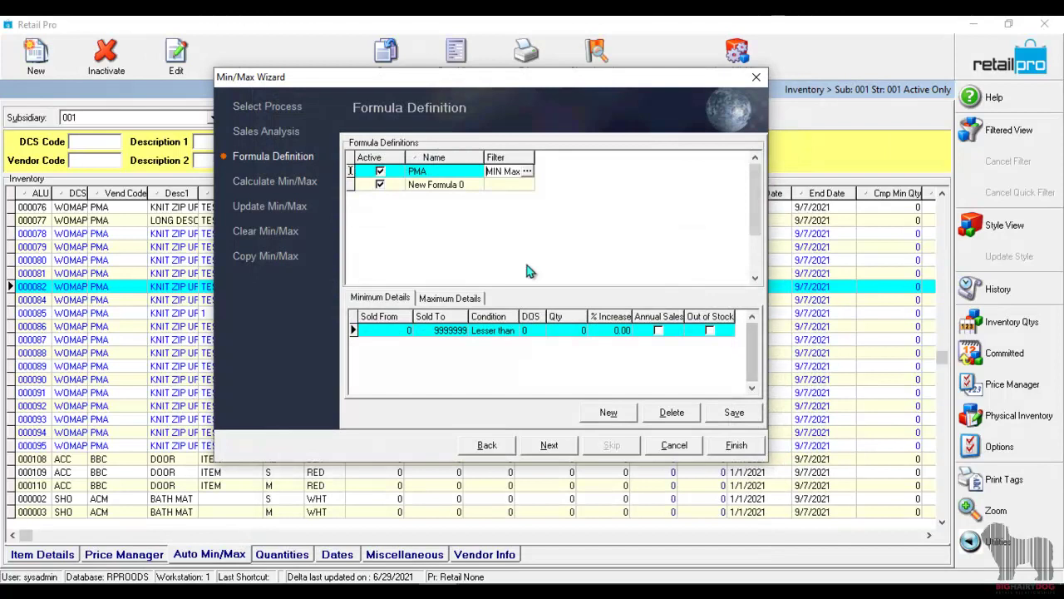
# Set the PMA formula's minimum details to the Lesser than condition with 14 days of supply and a quantity of 5.
pyautogui.click(464, 184)
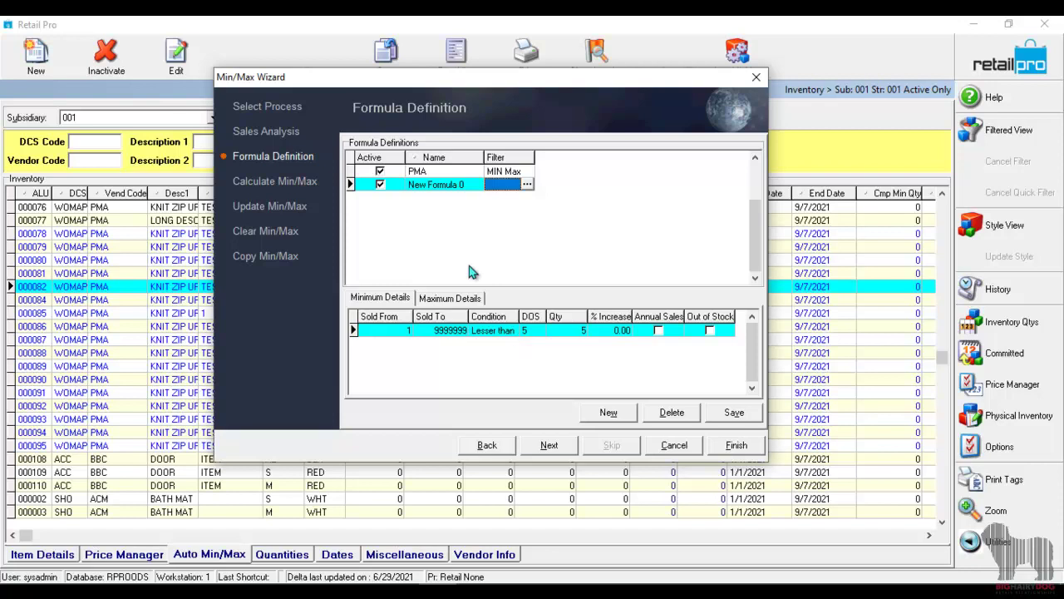
pyautogui.click(445, 172)
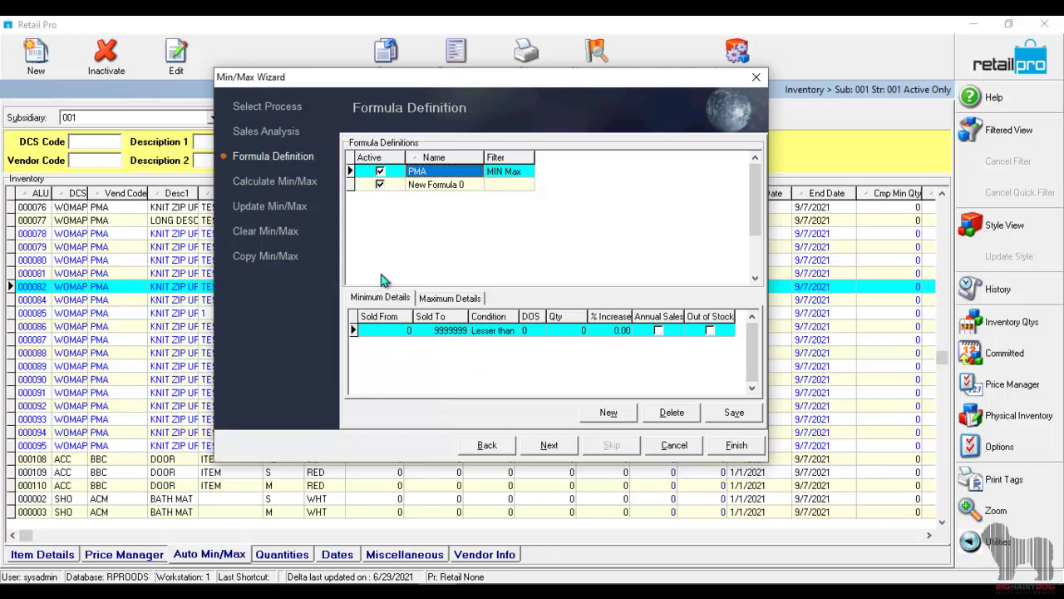
pyautogui.click(405, 332)
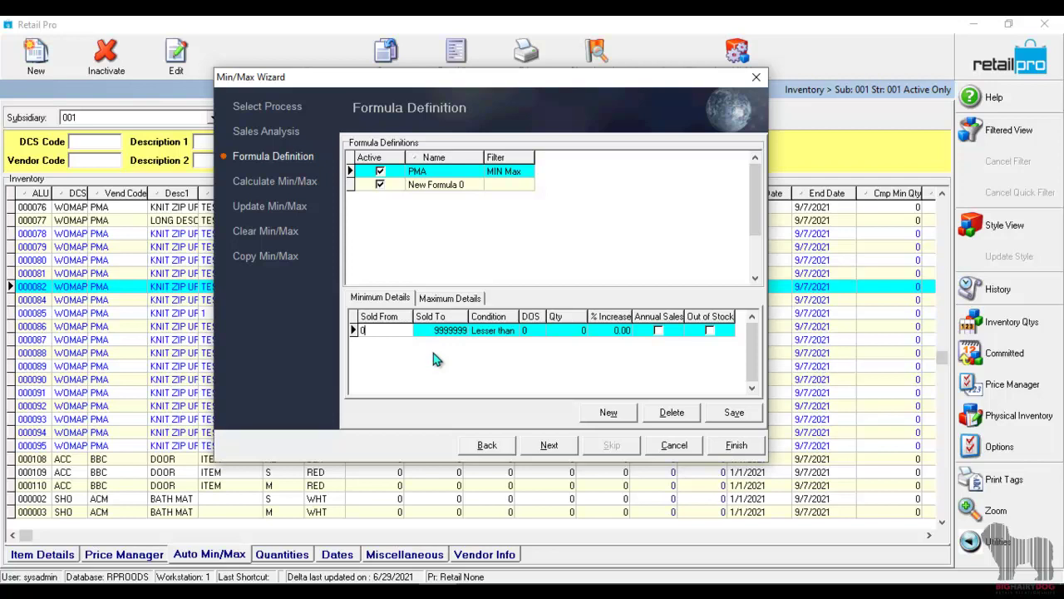
pyautogui.press('Tab')
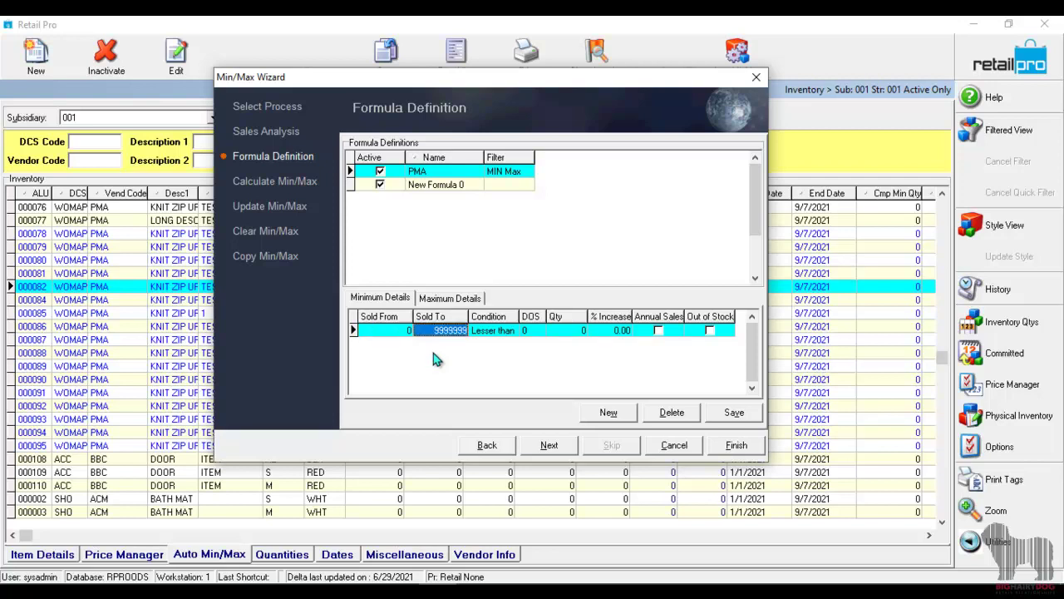
pyautogui.press('Tab')
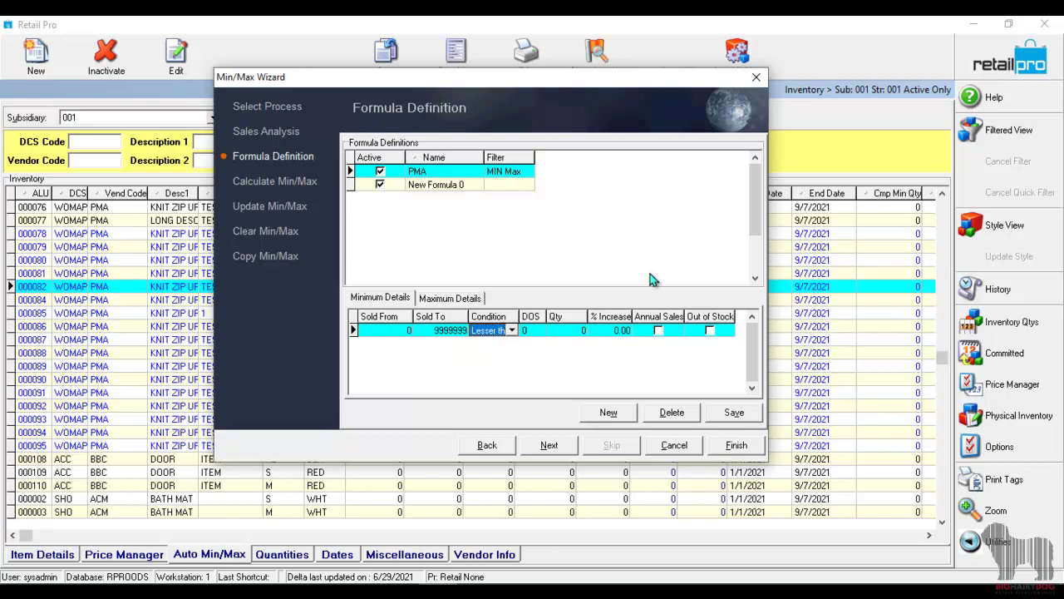
pyautogui.click(512, 331)
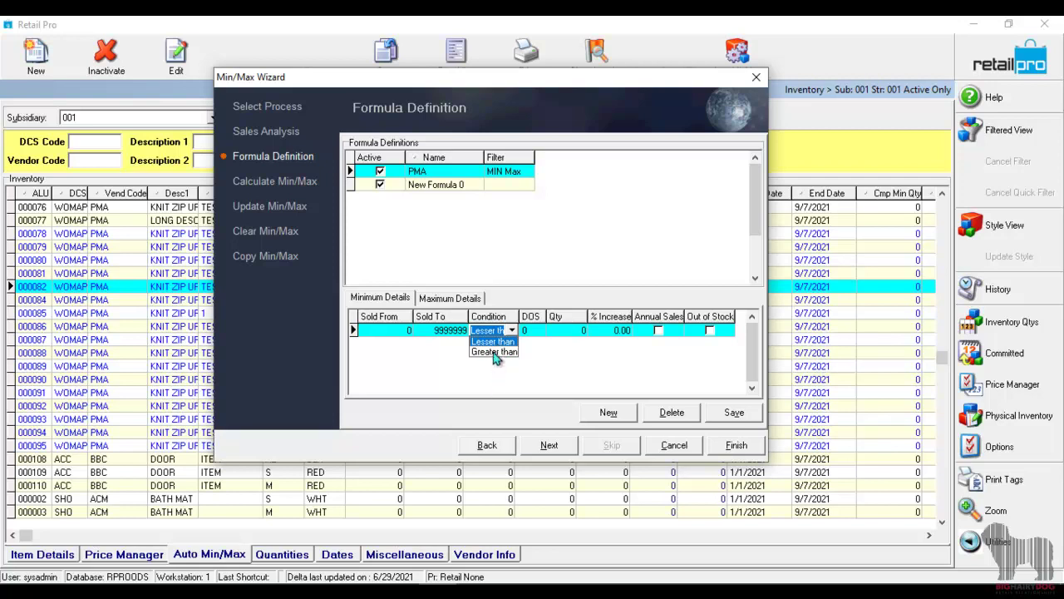
pyautogui.click(494, 341)
pyautogui.press('Tab')
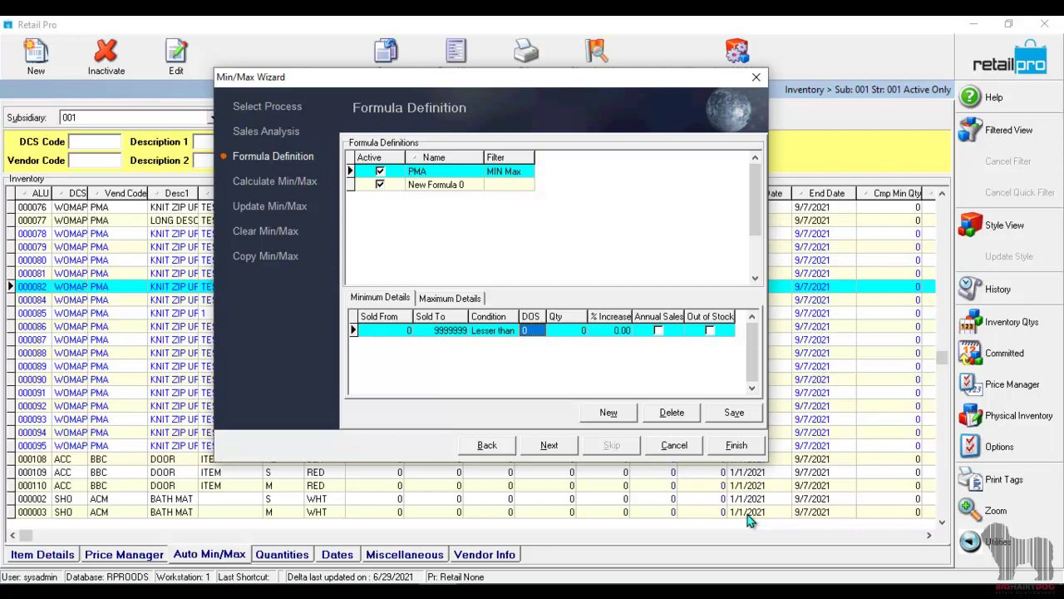
pyautogui.write('14')
pyautogui.press('Tab')
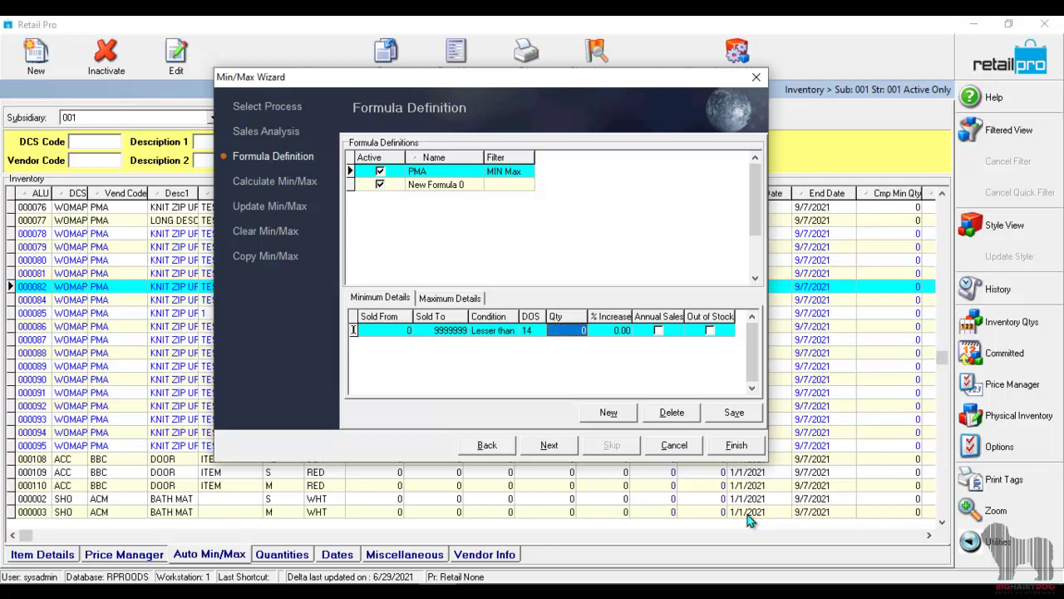
pyautogui.write('5')
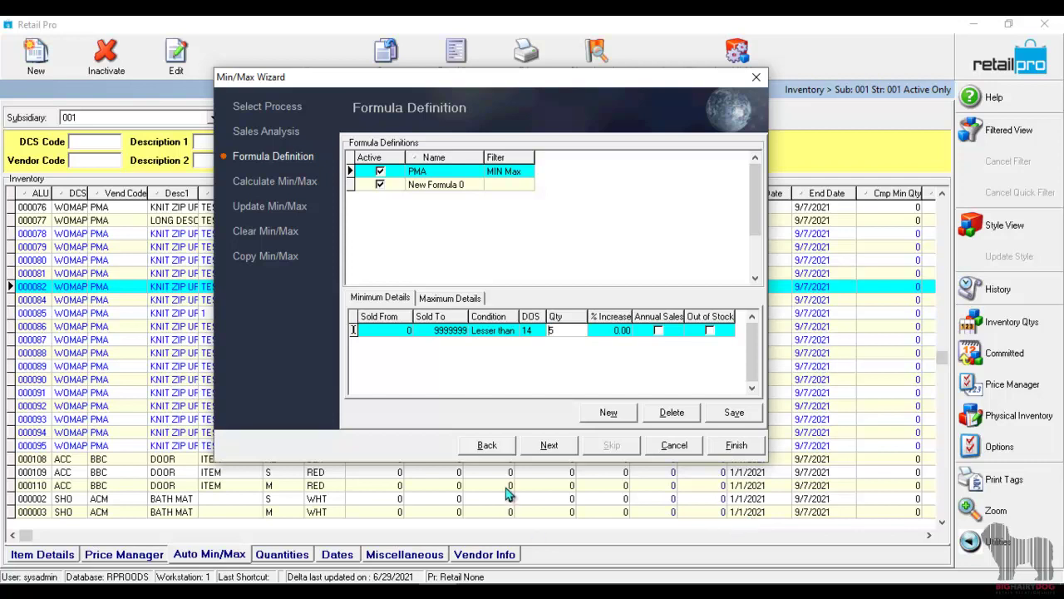
# Review the sold range, condition, DOS and quantity fields in the PMA formula's minimum details.
pyautogui.click(397, 333)
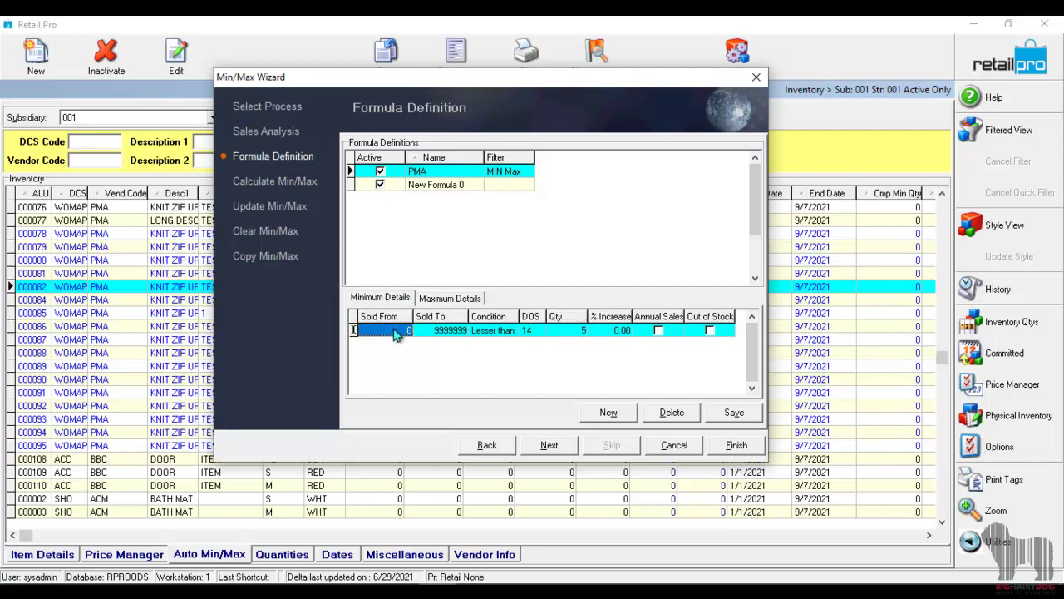
pyautogui.click(441, 333)
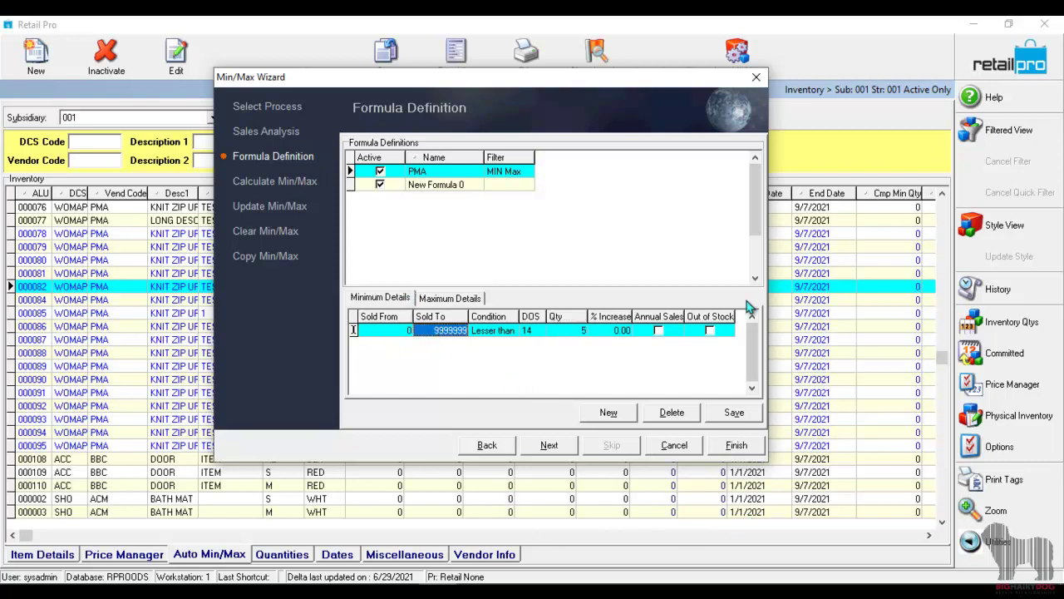
pyautogui.click(503, 330)
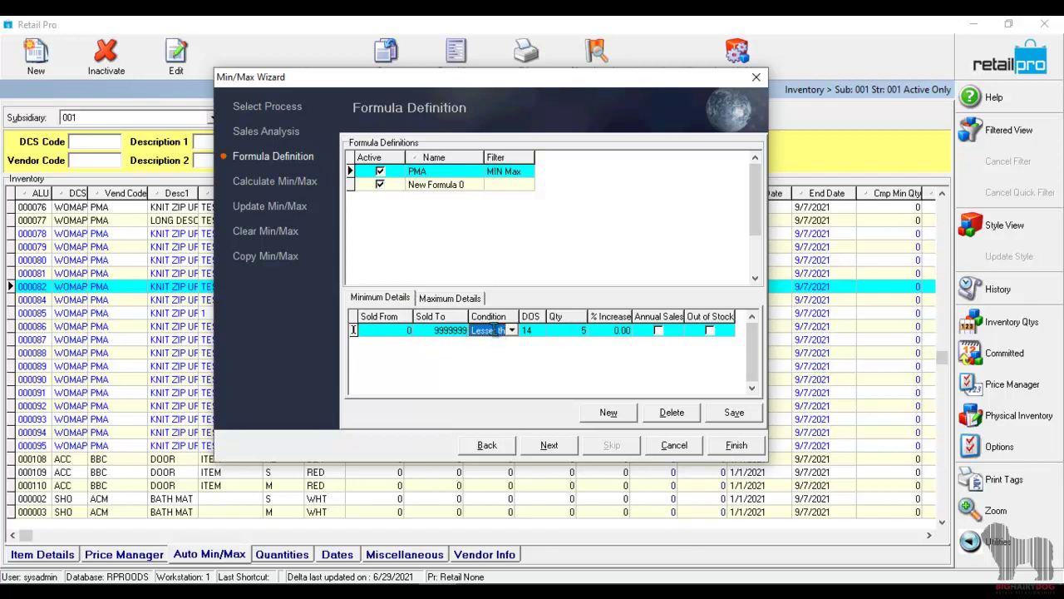
pyautogui.click(535, 331)
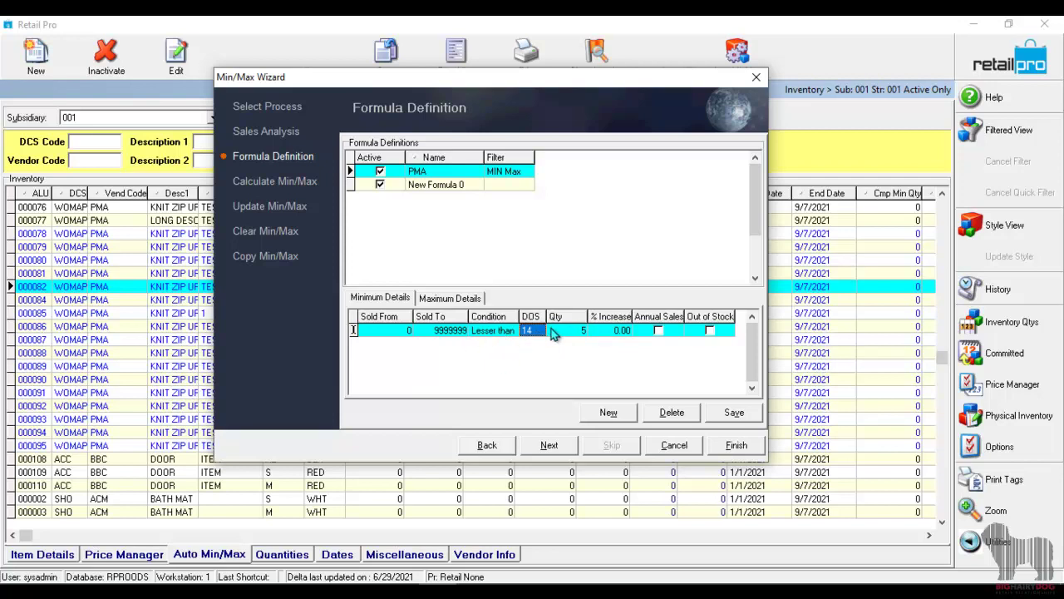
pyautogui.click(556, 331)
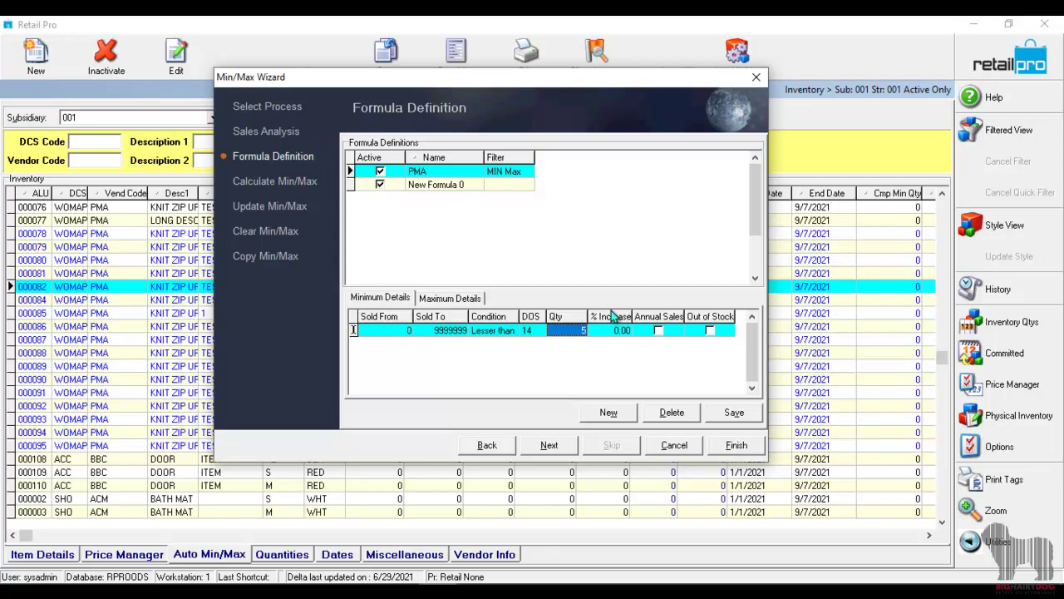
pyautogui.click(492, 333)
pyautogui.click(584, 332)
pyautogui.click(542, 334)
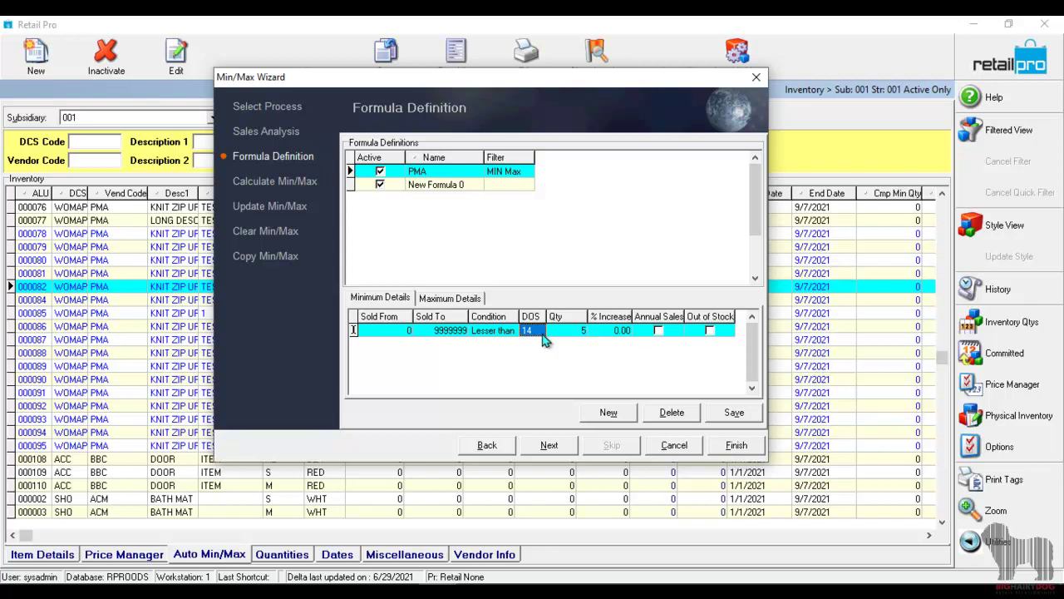
# Set the PMA formula's maximum details to the Greater than condition with 14 days of supply and a quantity of 8.
pyautogui.click(453, 299)
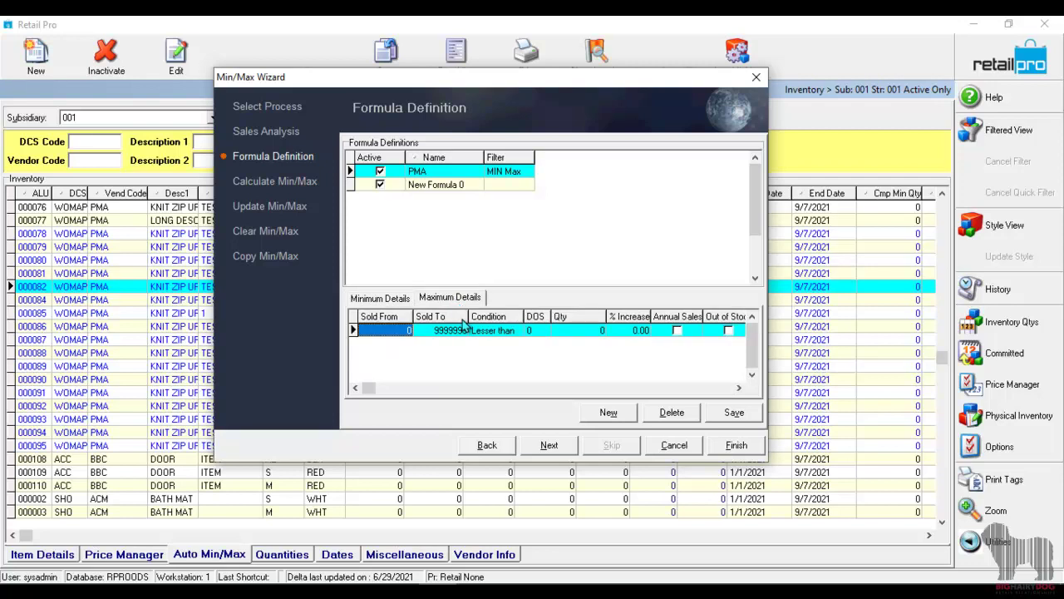
pyautogui.click(524, 333)
pyautogui.click(524, 331)
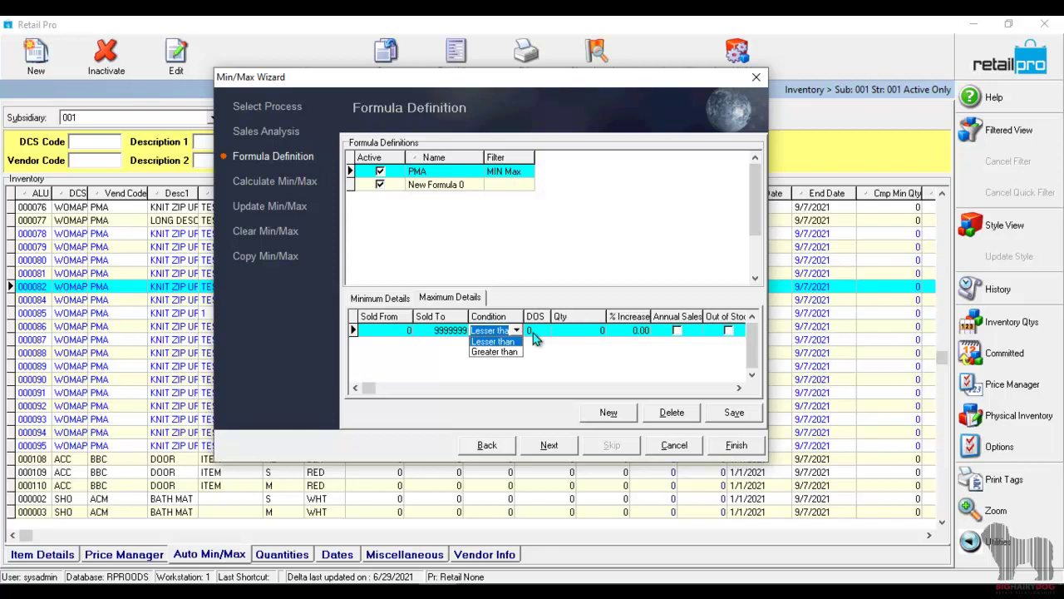
pyautogui.click(505, 351)
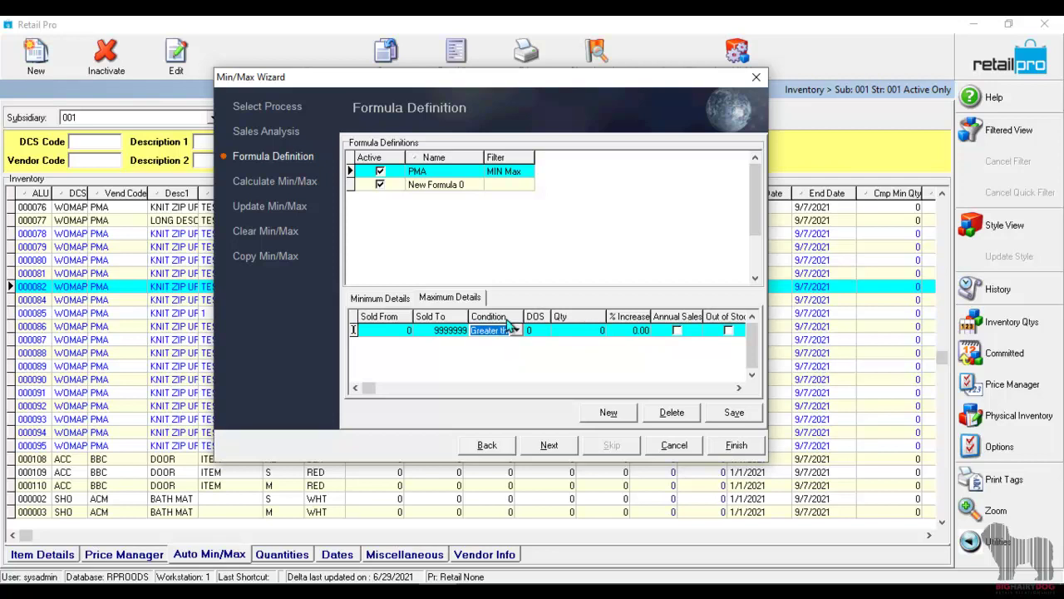
pyautogui.click(536, 330)
pyautogui.write('14')
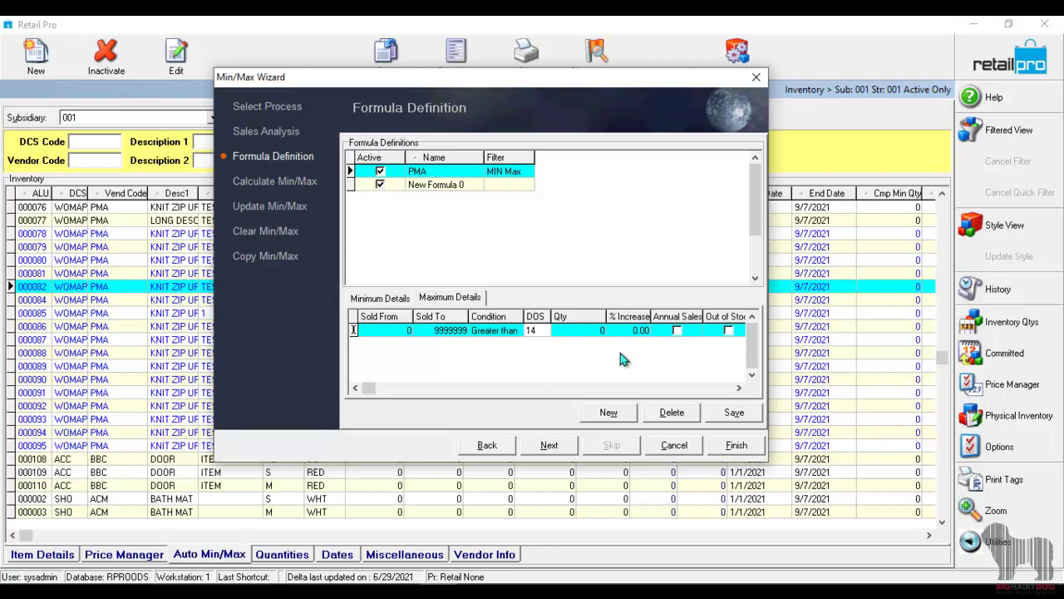
pyautogui.press('Tab')
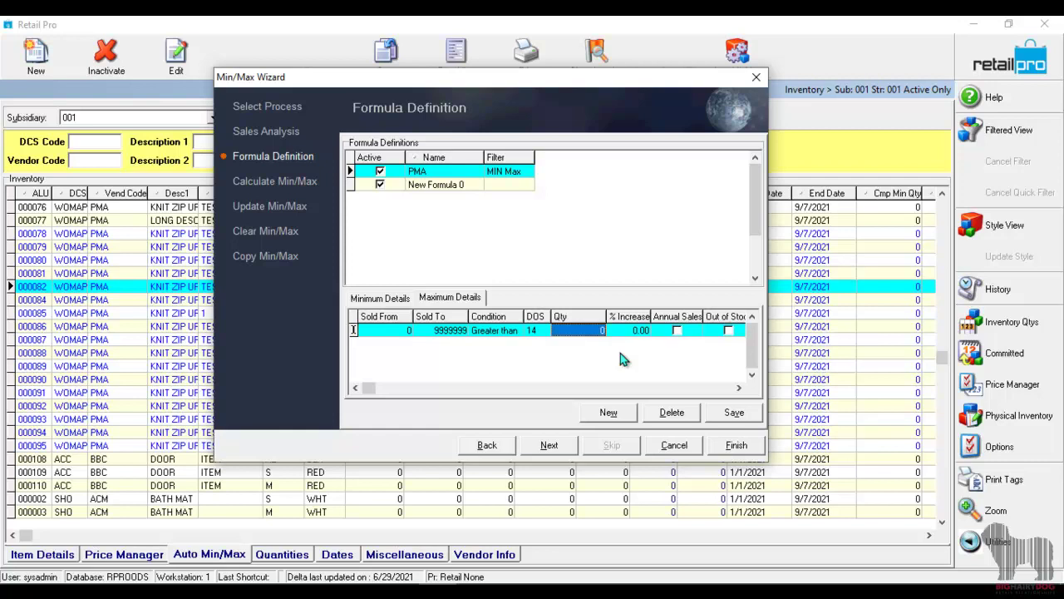
pyautogui.write('8')
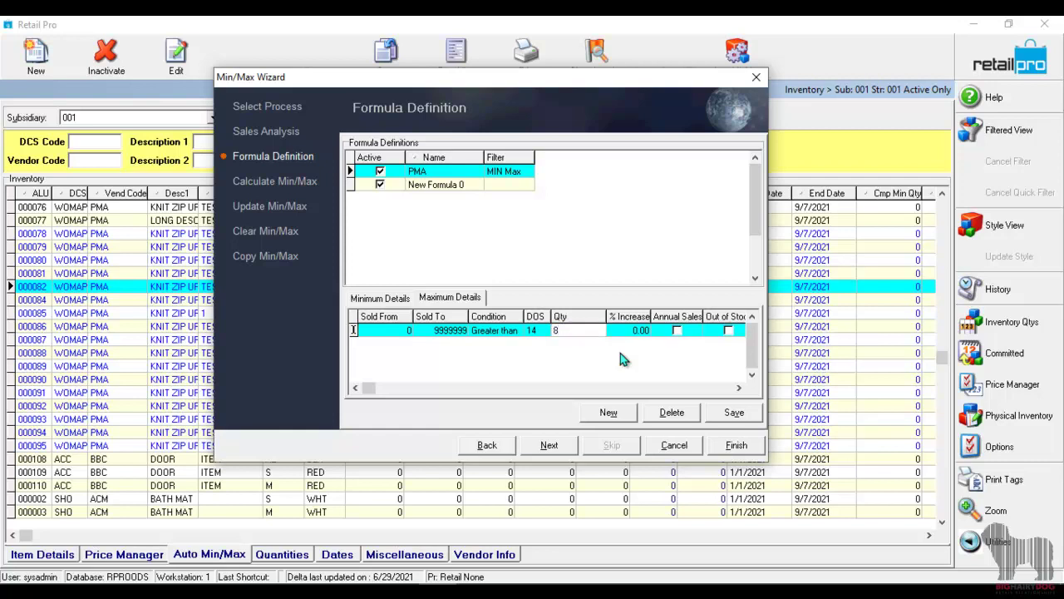
# Go through the fields of the maximum details row, including the percent increase and annual sales options.
pyautogui.press('Tab')
pyautogui.press('Tab')
pyautogui.press('Tab')
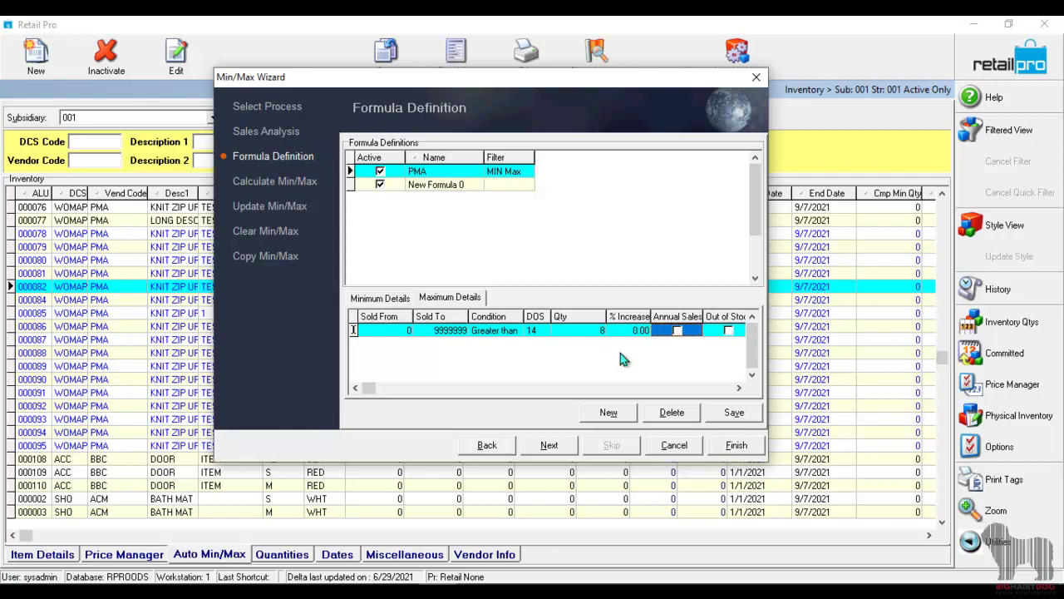
pyautogui.hotkey('shift', 'Tab')
pyautogui.hotkey('shift', 'Tab')
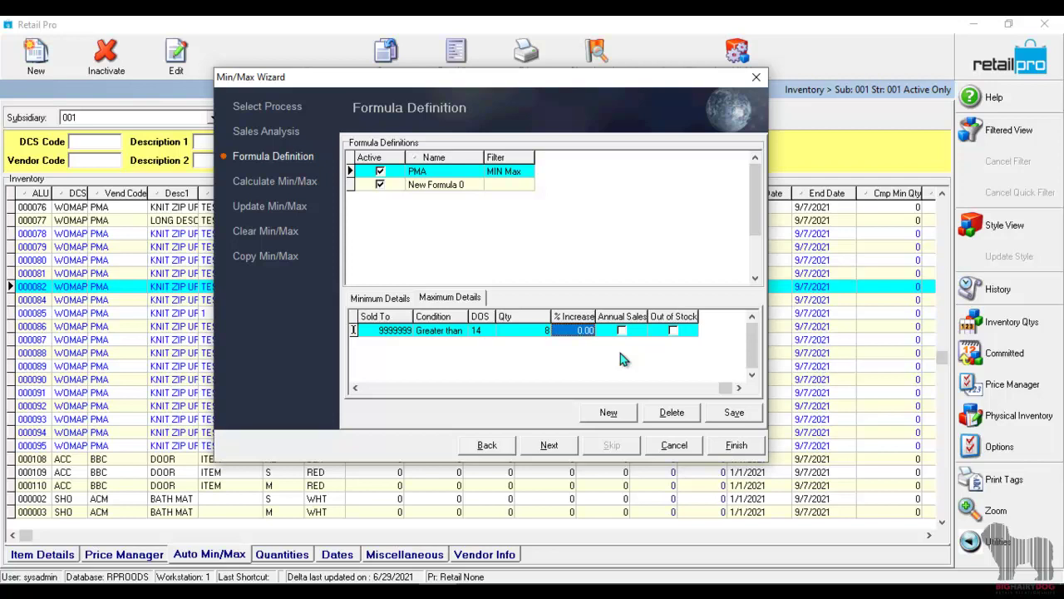
pyautogui.hotkey('shift', 'Tab')
pyautogui.hotkey('shift', 'Tab')
pyautogui.hotkey('shift', 'Tab')
pyautogui.hotkey('shift', 'Tab')
pyautogui.hotkey('shift', 'Tab')
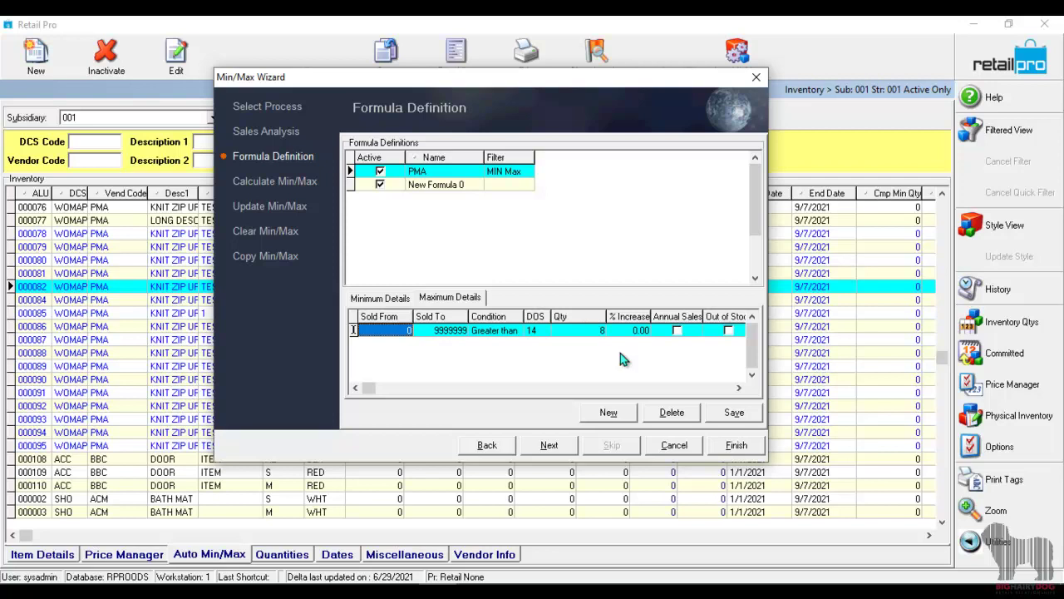
# Compare the minimum and maximum details of the PMA formula and save the formula.
pyautogui.click(379, 301)
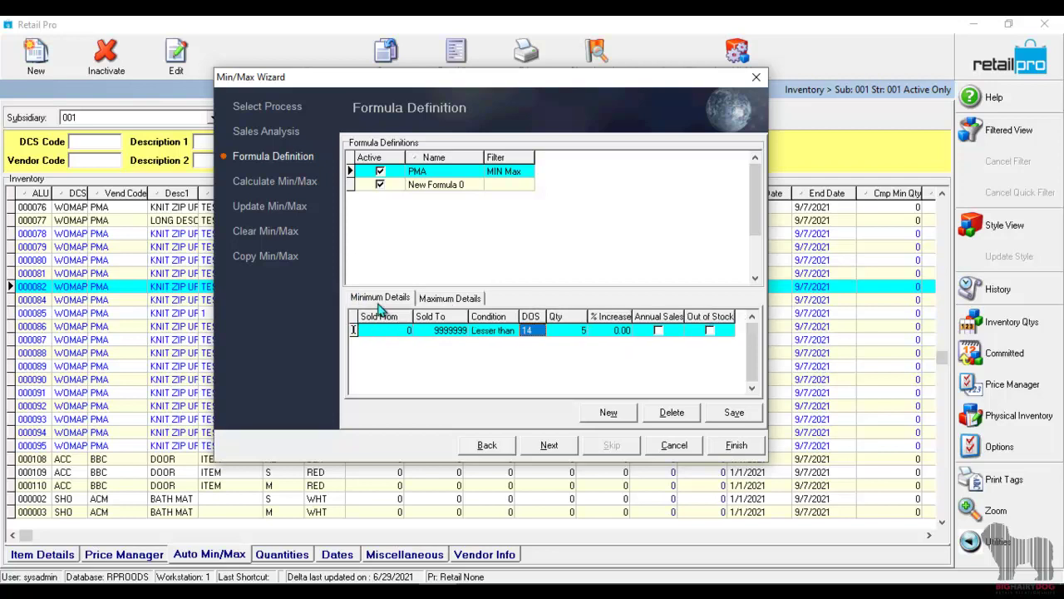
pyautogui.click(454, 298)
pyautogui.click(384, 302)
pyautogui.click(469, 302)
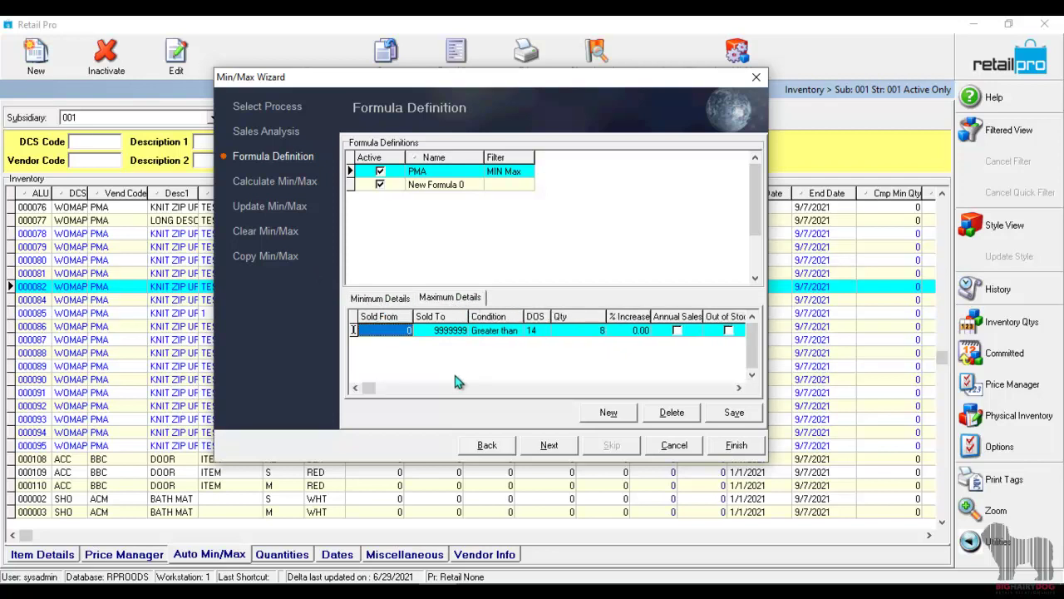
pyautogui.click(444, 171)
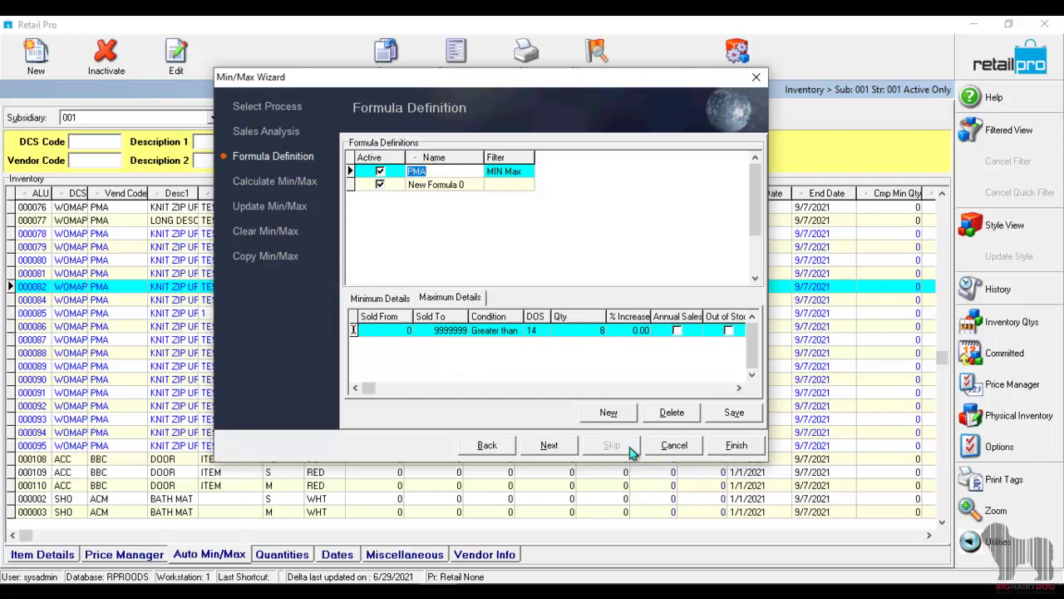
pyautogui.click(722, 415)
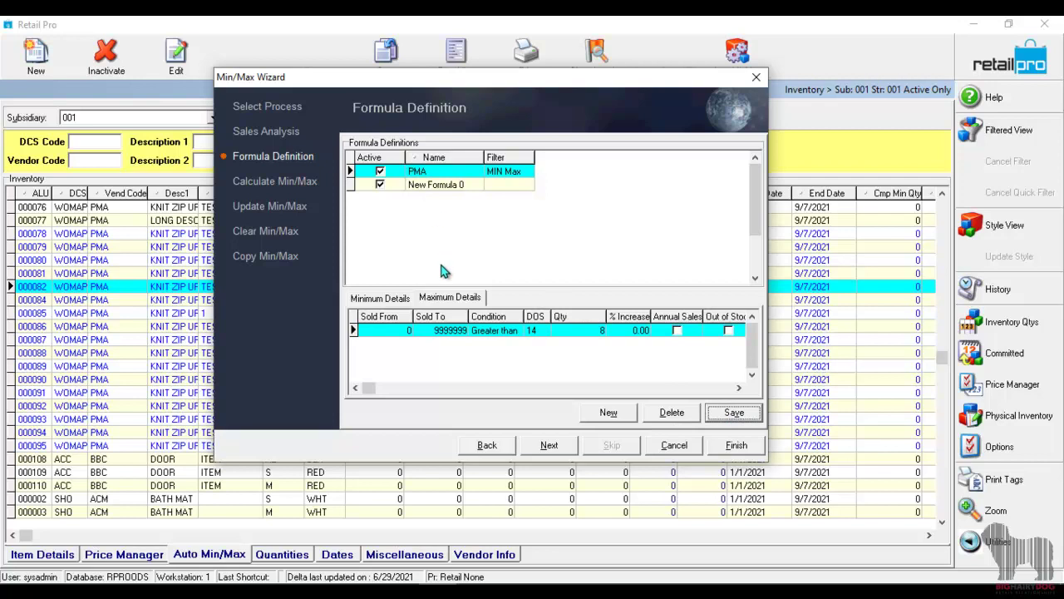
# Move on to calculating min/max levels and deactivate New Formula 0, keeping the PMA formula with the MIN Max filter active.
pyautogui.click(551, 446)
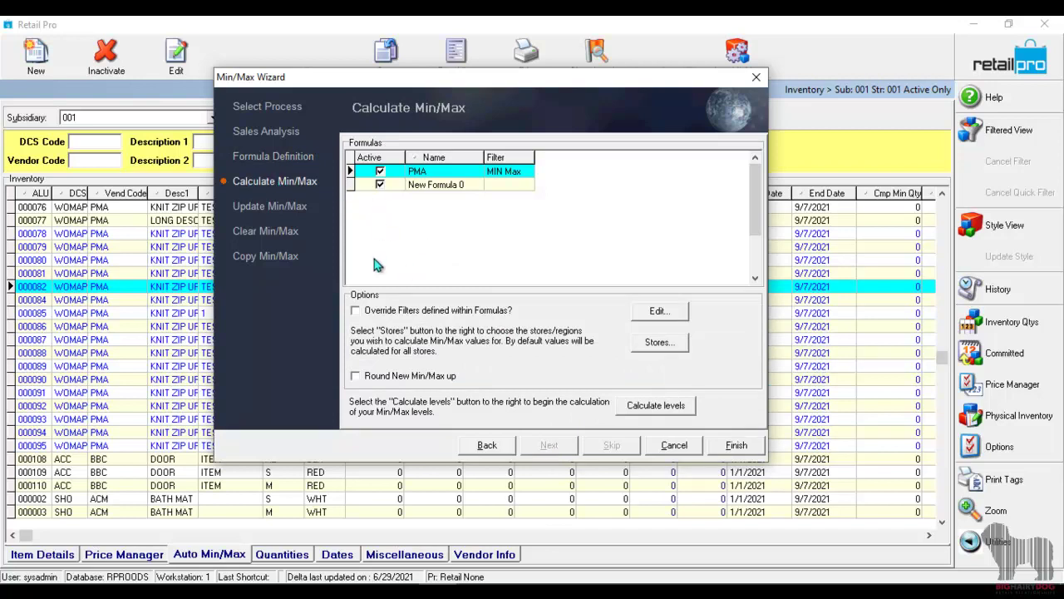
pyautogui.click(380, 185)
pyautogui.click(432, 173)
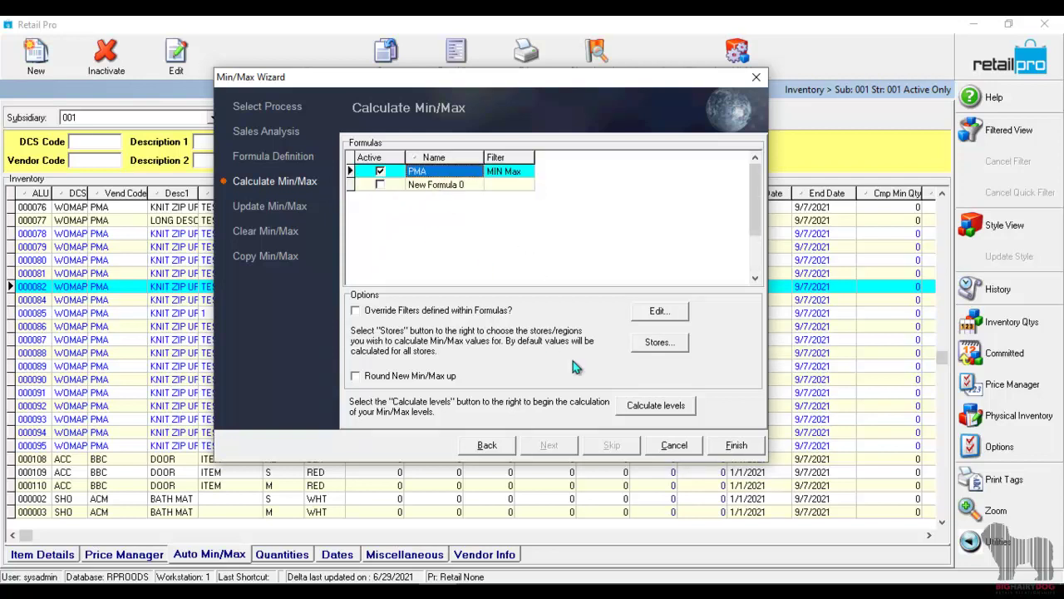
pyautogui.click(532, 173)
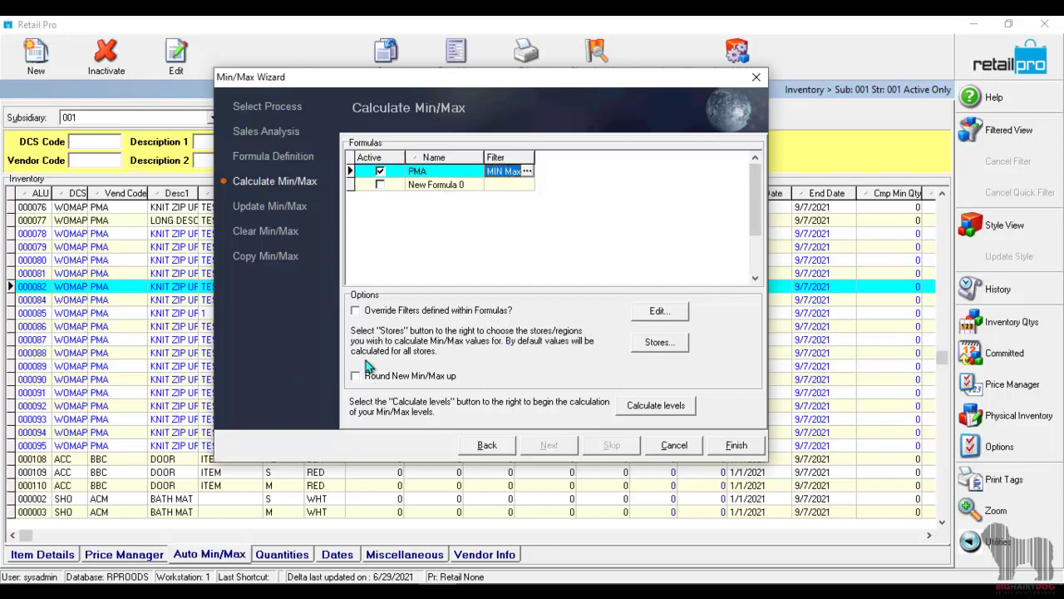
# View the MIN Max filter criteria behind the option to override filters defined within formulas, and close them without changes.
pyautogui.click(395, 310)
pyautogui.click(665, 314)
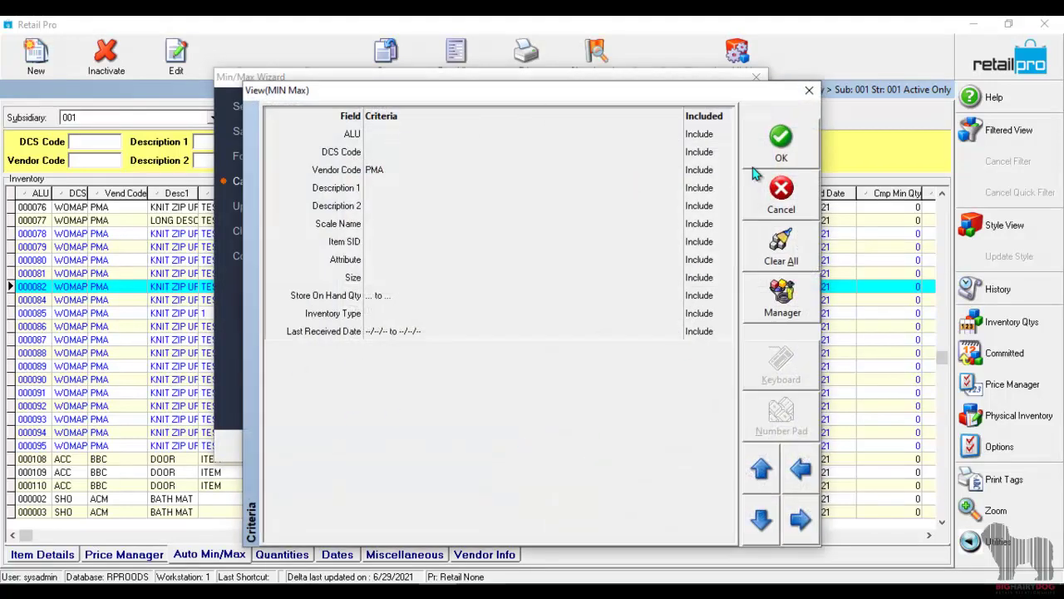
pyautogui.click(809, 90)
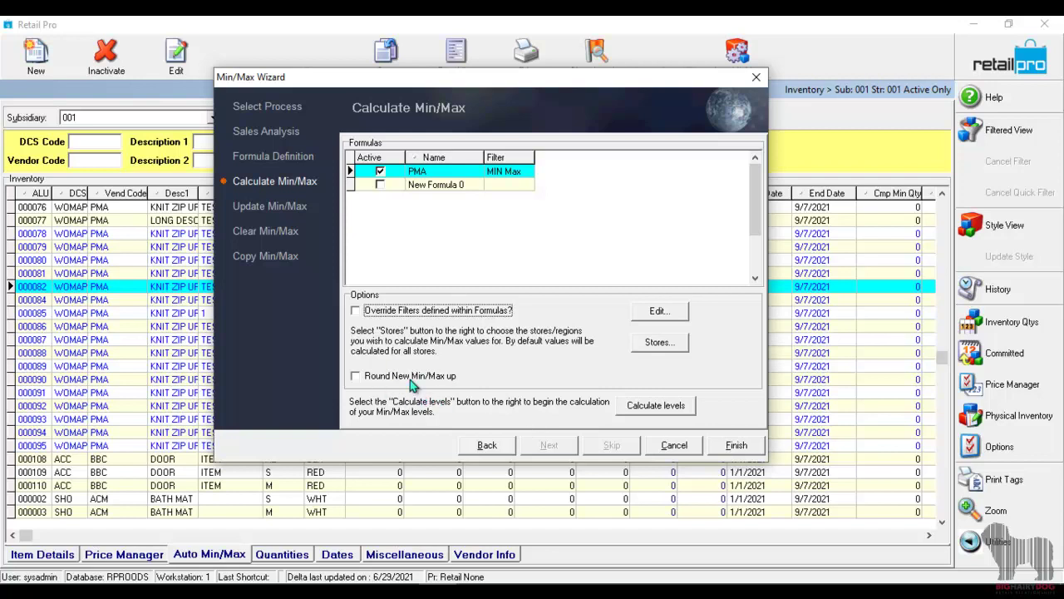
# Enable rounding up of new min/max values, calculate the levels, and finish the wizard with the settings saved.
pyautogui.click(432, 379)
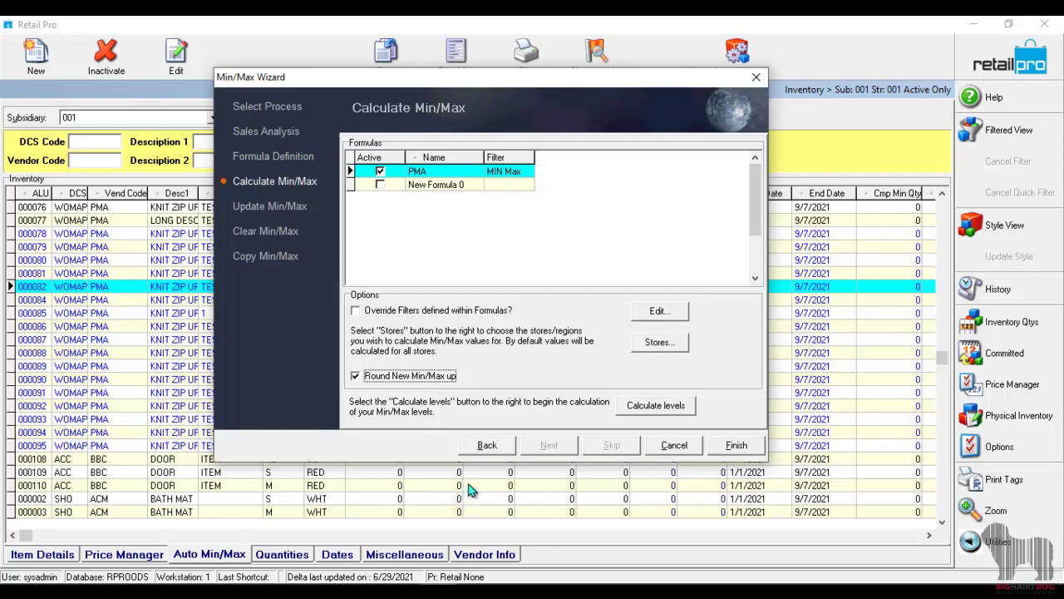
pyautogui.click(655, 405)
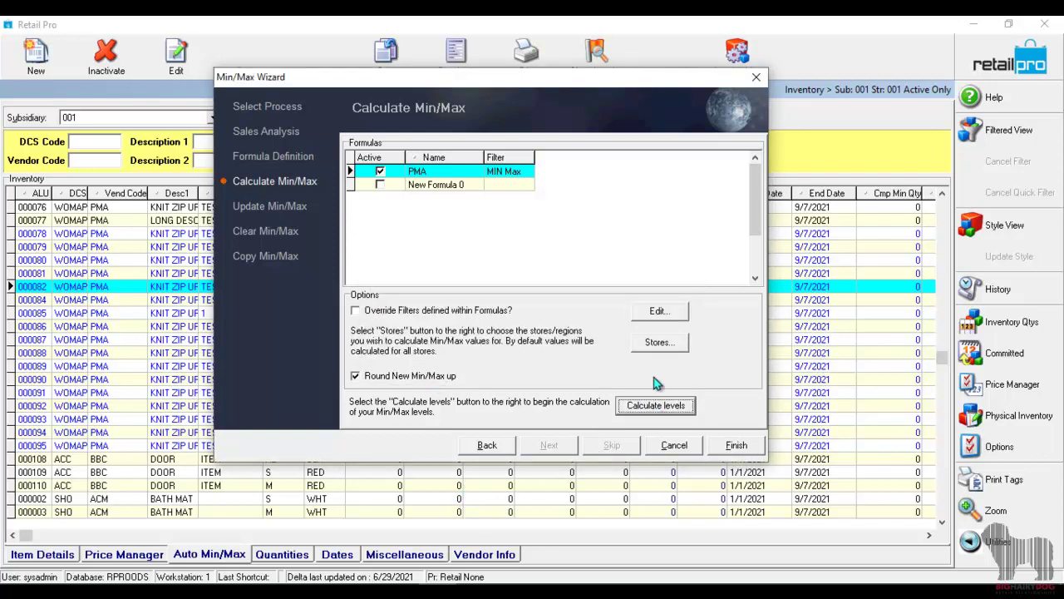
pyautogui.click(735, 446)
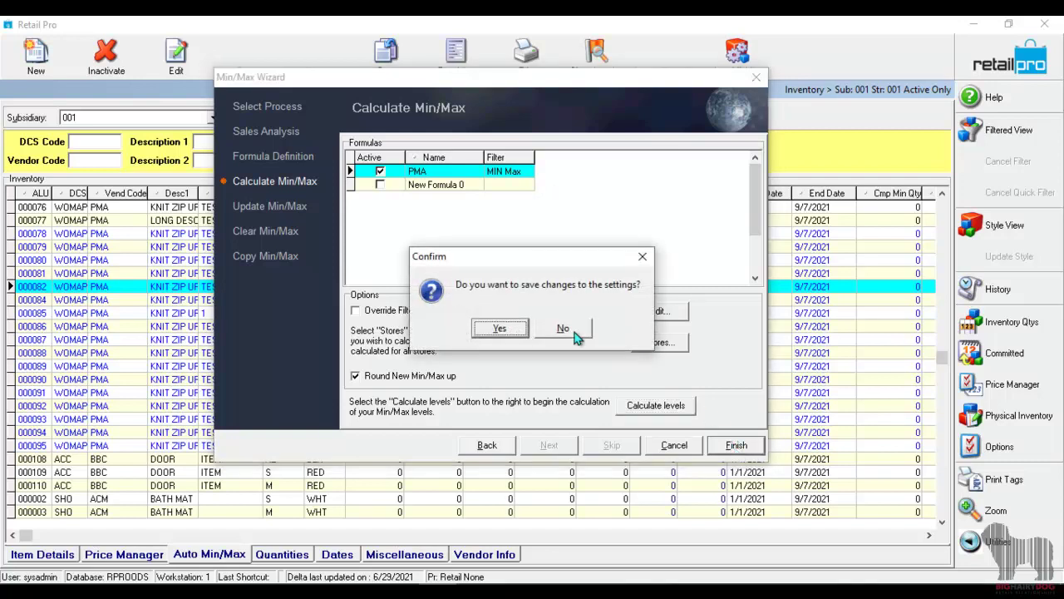
pyautogui.click(486, 331)
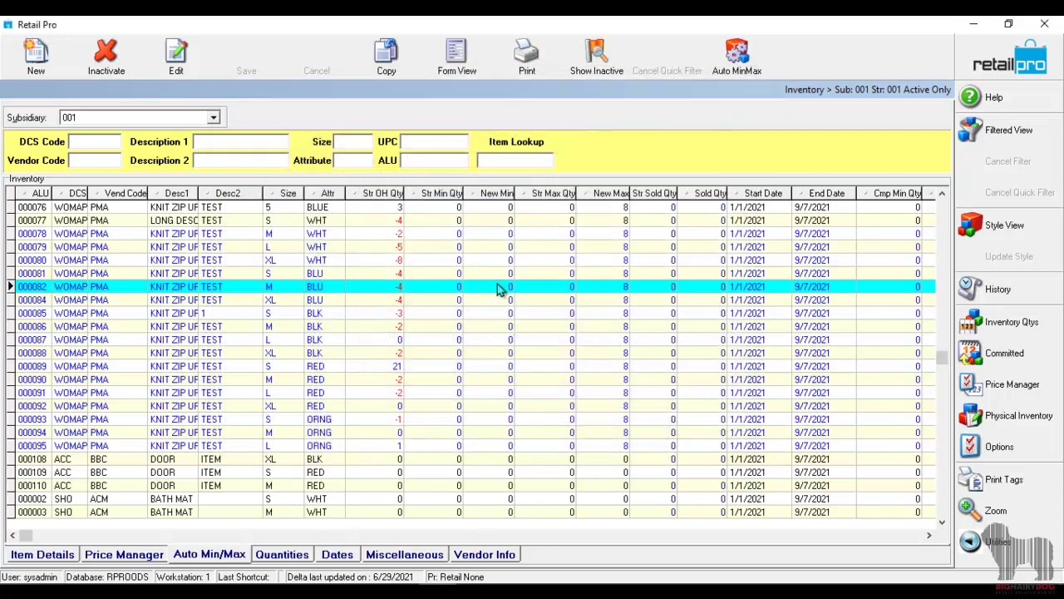
# Review the calculated New Min and New Max values of the PMA items in the inventory list.
pyautogui.click(509, 235)
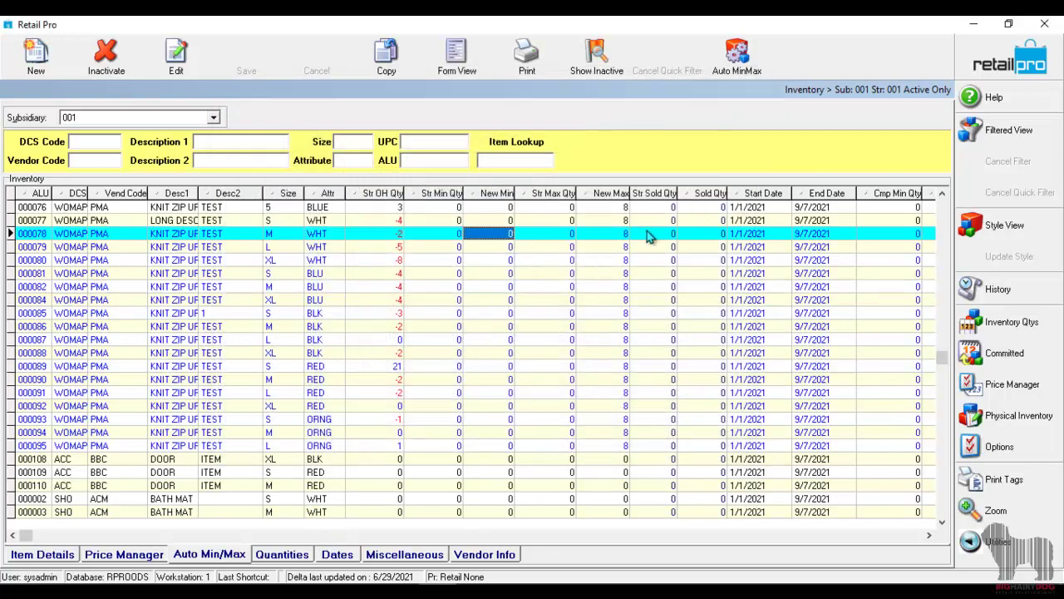
pyautogui.click(510, 314)
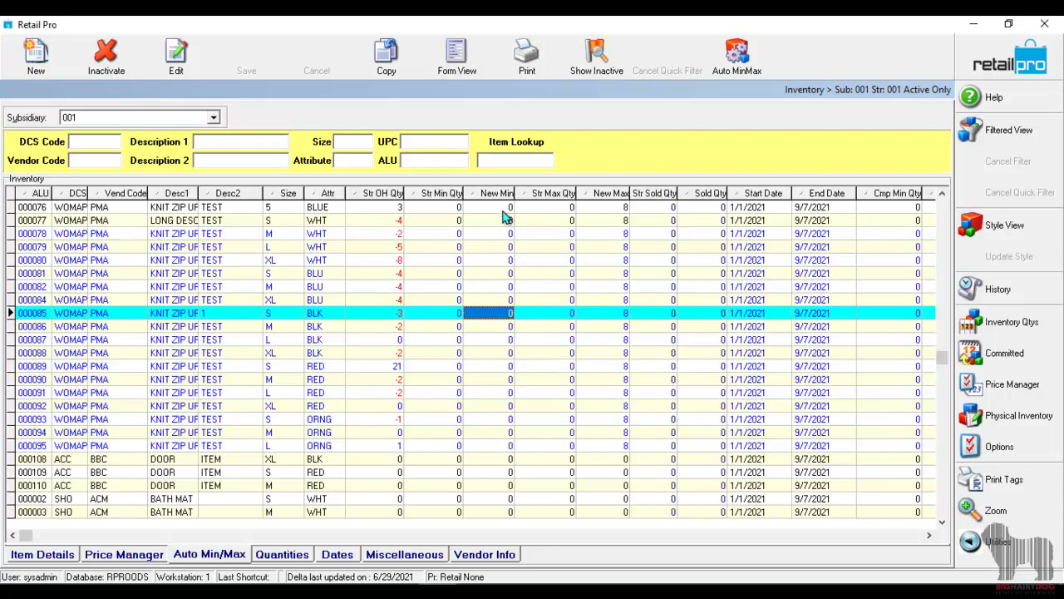
pyautogui.click(503, 211)
pyautogui.click(489, 367)
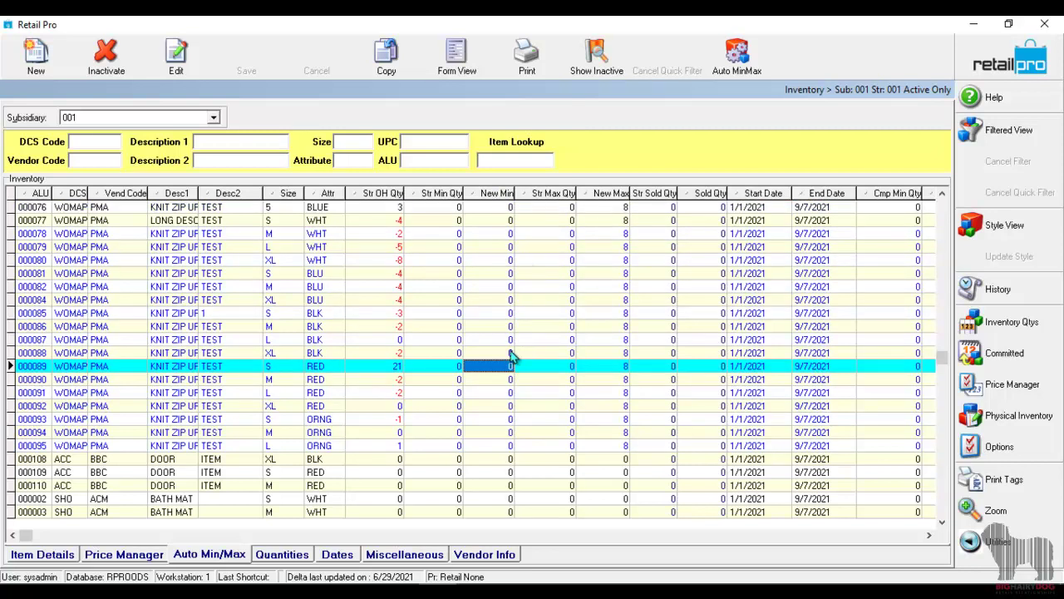
pyautogui.click(615, 305)
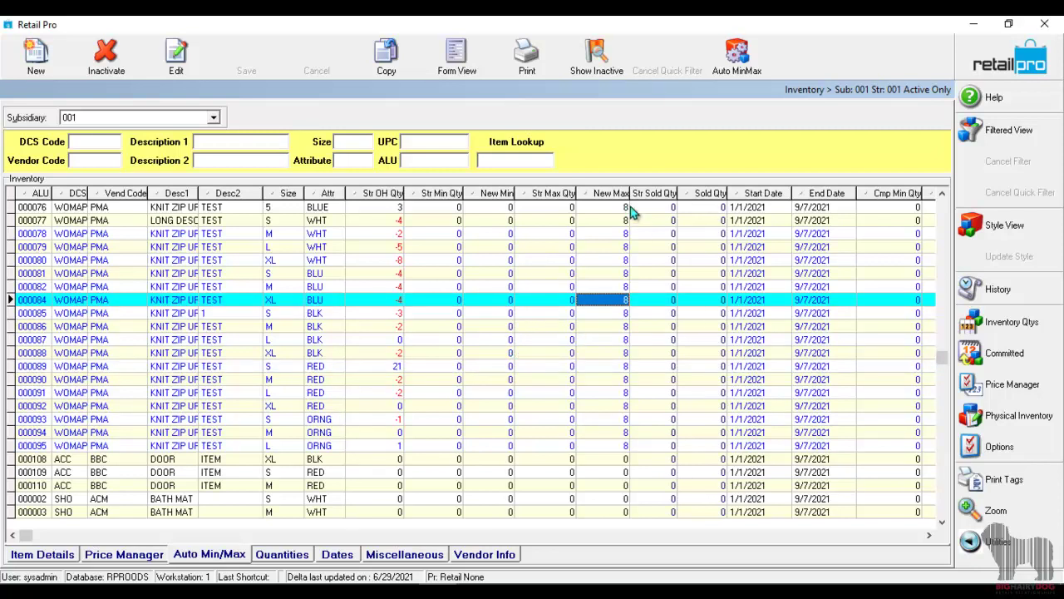
pyautogui.click(614, 316)
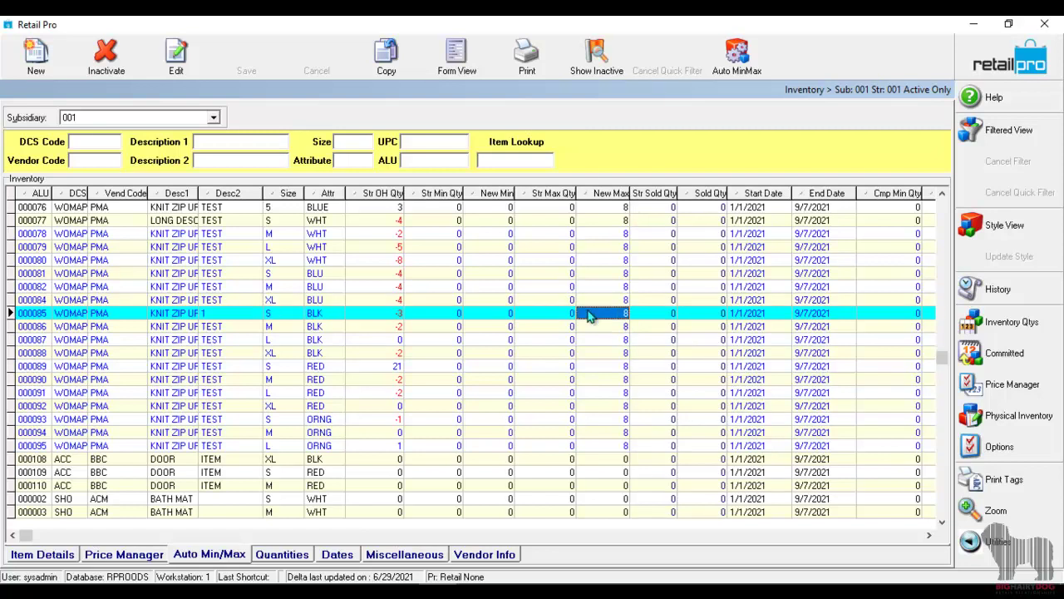
pyautogui.press('Down')
pyautogui.press('Down')
pyautogui.press('Down')
pyautogui.press('Down')
pyautogui.press('Down')
pyautogui.press('Down')
pyautogui.press('Down')
pyautogui.press('Down')
pyautogui.press('Down')
pyautogui.press('Down')
pyautogui.press('Down')
pyautogui.click(494, 248)
pyautogui.click(614, 261)
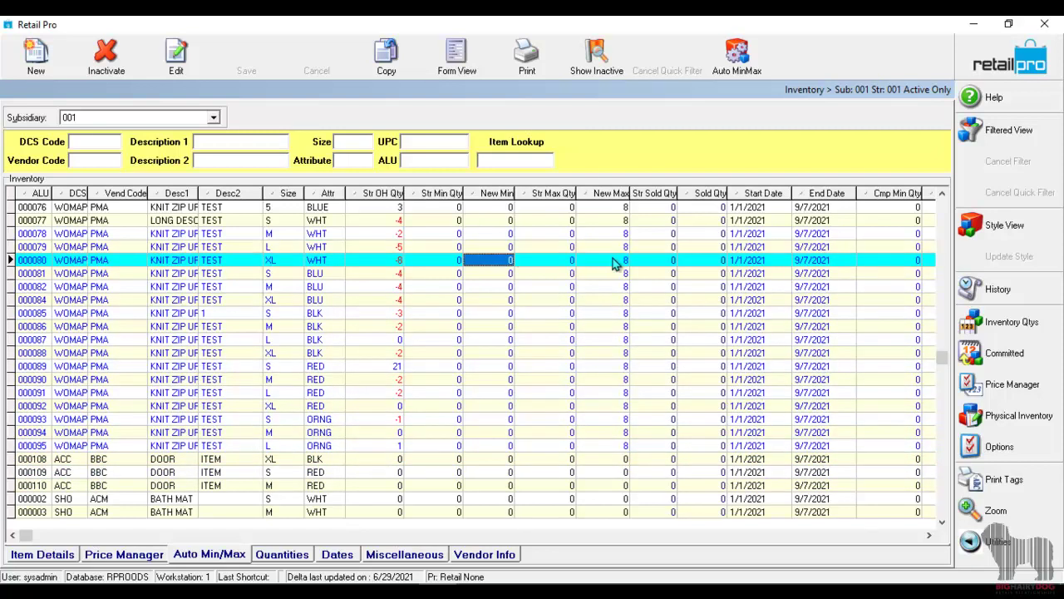
# Set the New Min quantity to 2 for items 000079 through 000082 and save the changes.
pyautogui.click(494, 261)
pyautogui.press('Up')
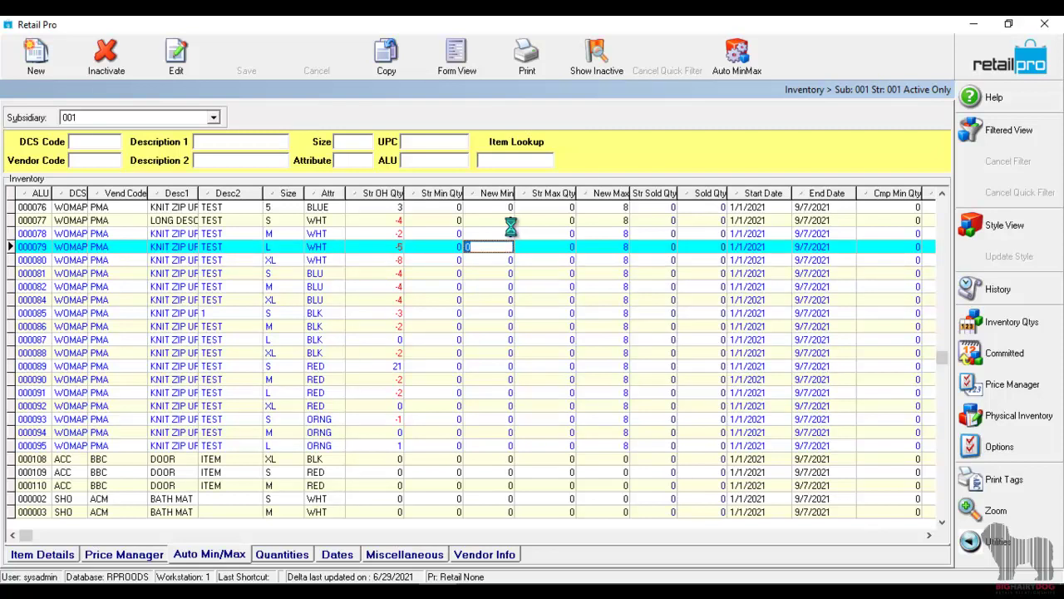
pyautogui.press('Down')
pyautogui.write('2')
pyautogui.press('Down')
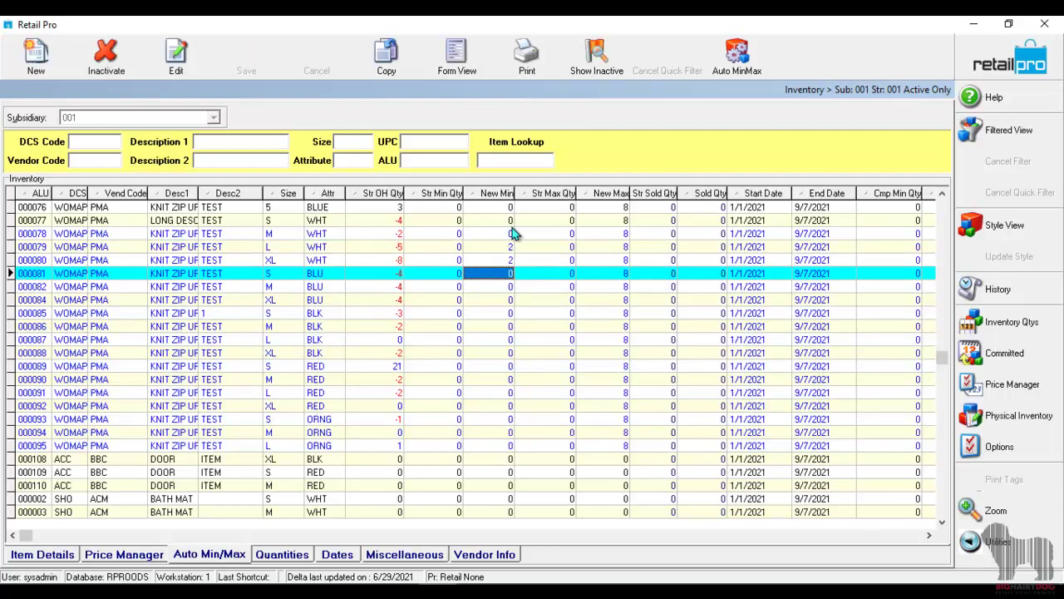
pyautogui.press('Down')
pyautogui.write('2')
pyautogui.press('Up')
pyautogui.press('Up')
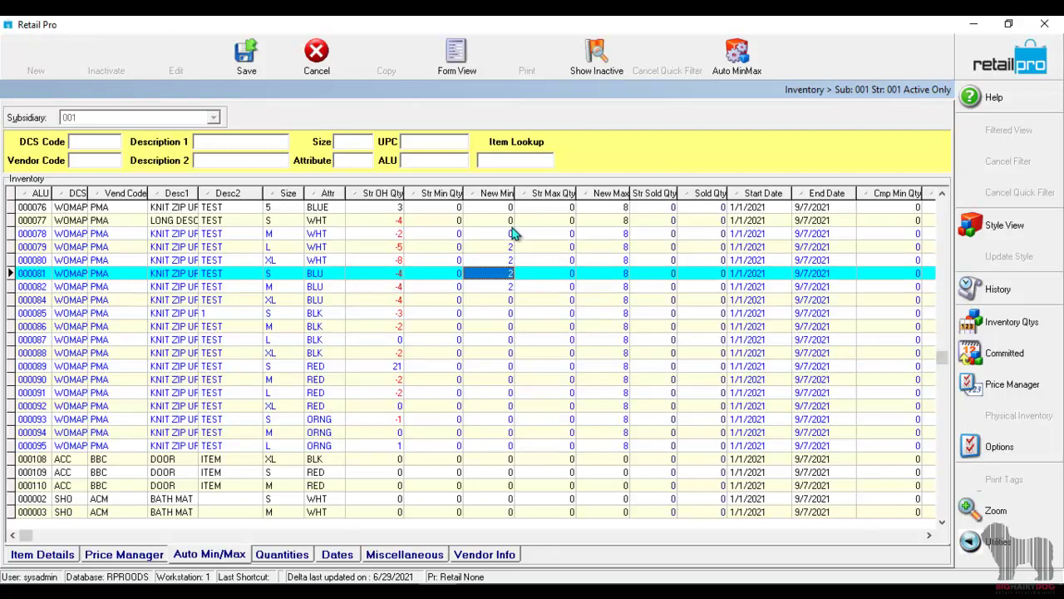
pyautogui.hotkey('ctrl', 's')
pyautogui.press('Up')
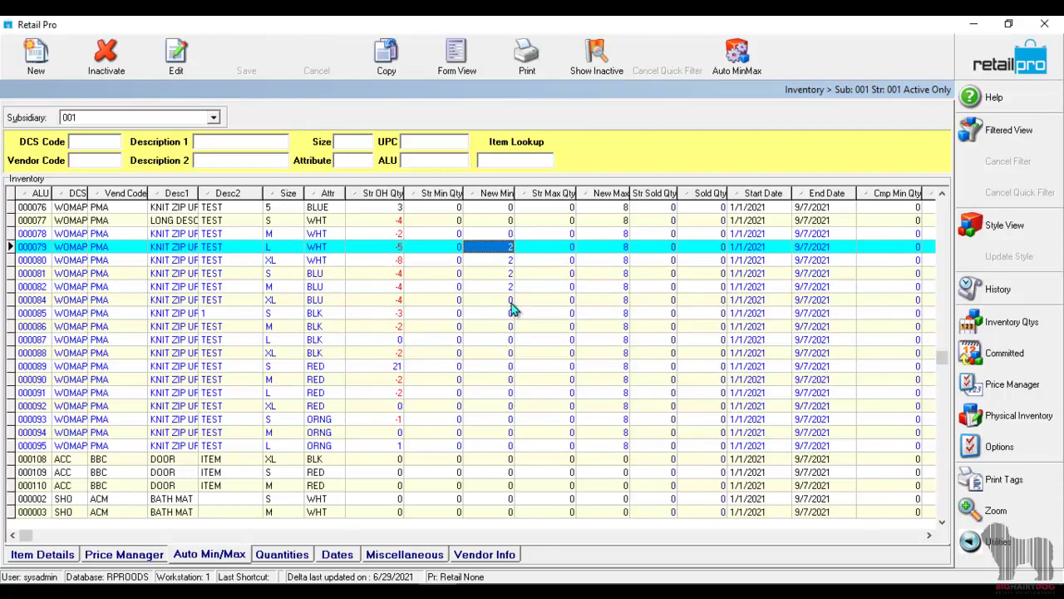
# Set the New Min quantity to 2 for items 000084, 000085 and 000086.
pyautogui.click(508, 301)
pyautogui.write('2')
pyautogui.press('Down')
pyautogui.write('2')
pyautogui.press('Down')
pyautogui.write('2')
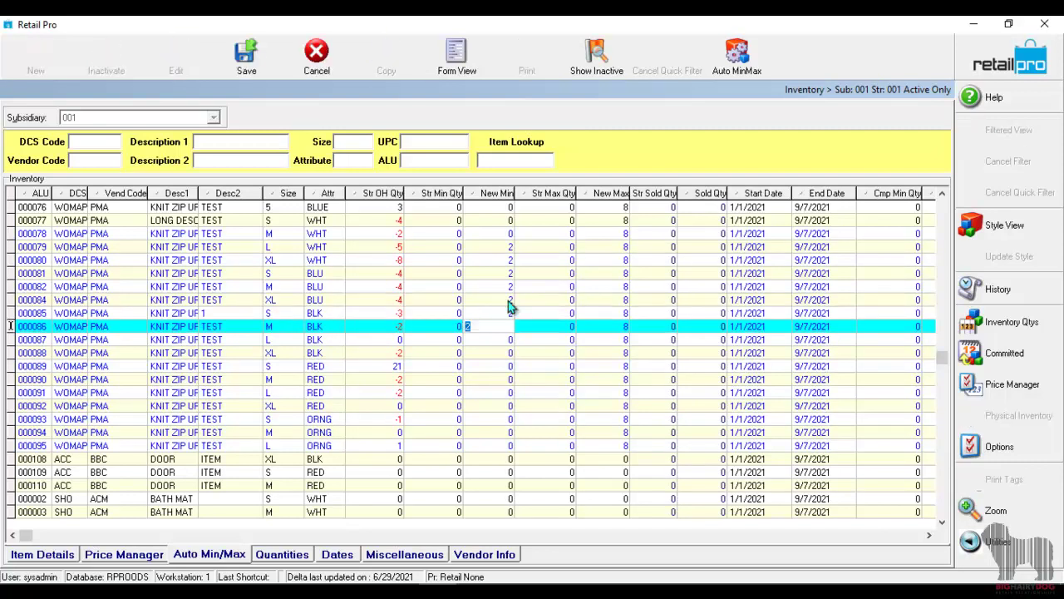
pyautogui.press('Up')
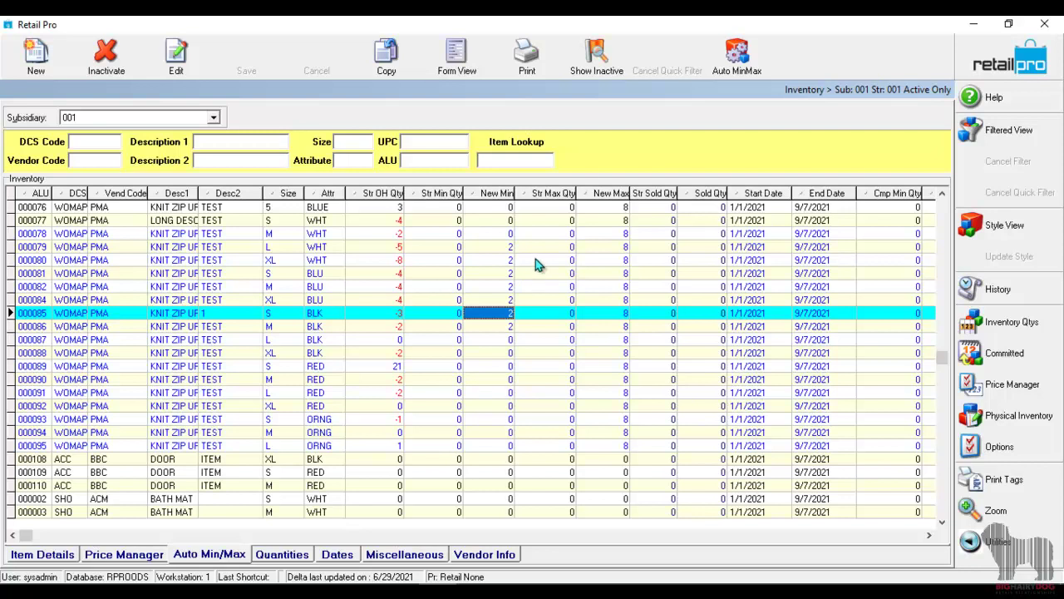
# Open the wizard's Update Min/Max process, compare its update modes against the inventory columns, and choose Update Qtys Only.
pyautogui.click(605, 339)
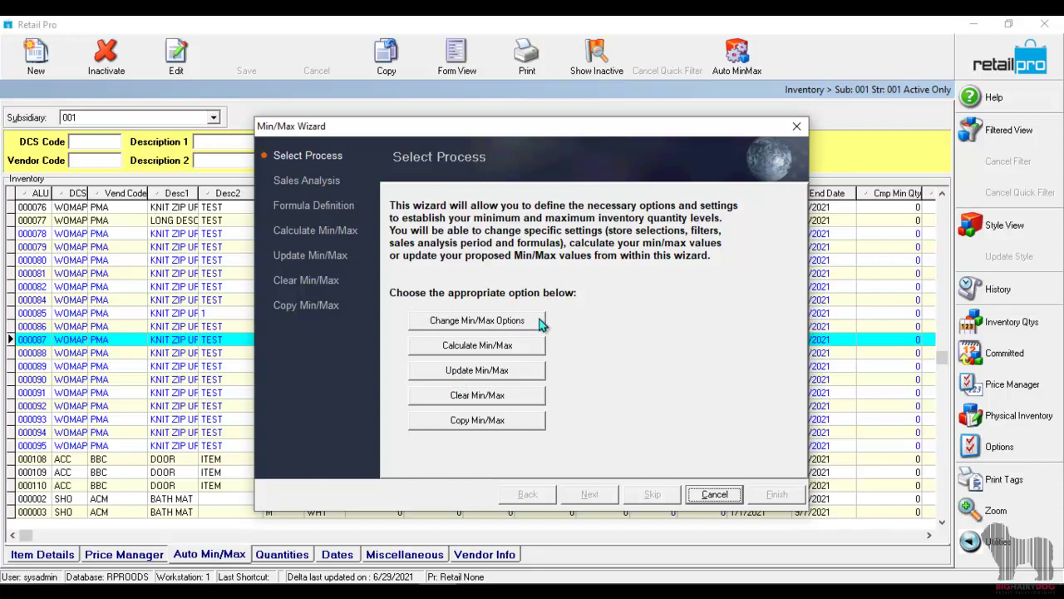
pyautogui.click(497, 378)
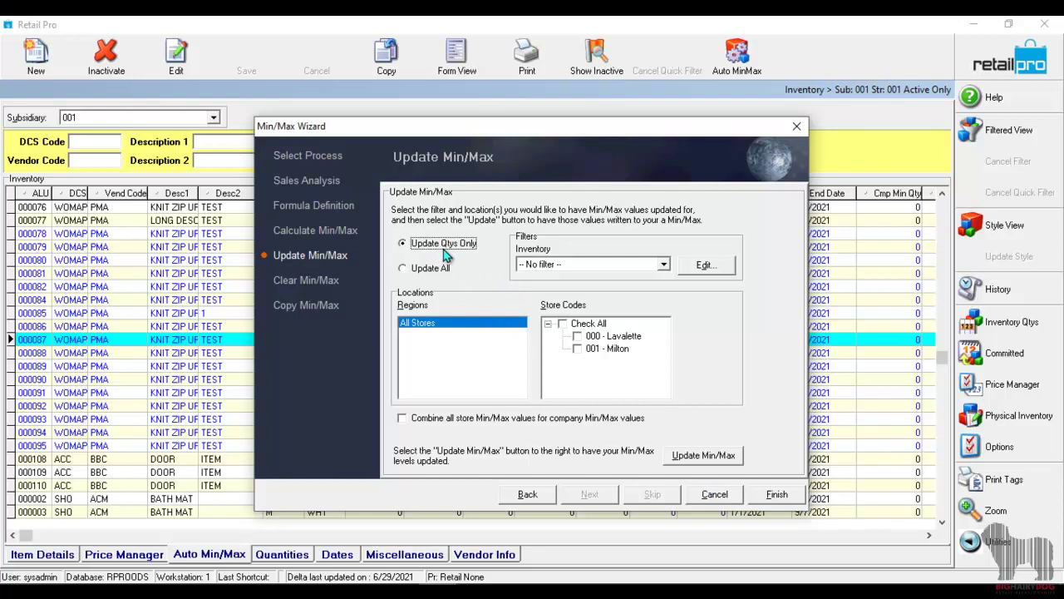
pyautogui.moveTo(528, 132); pyautogui.dragTo(565, 371)
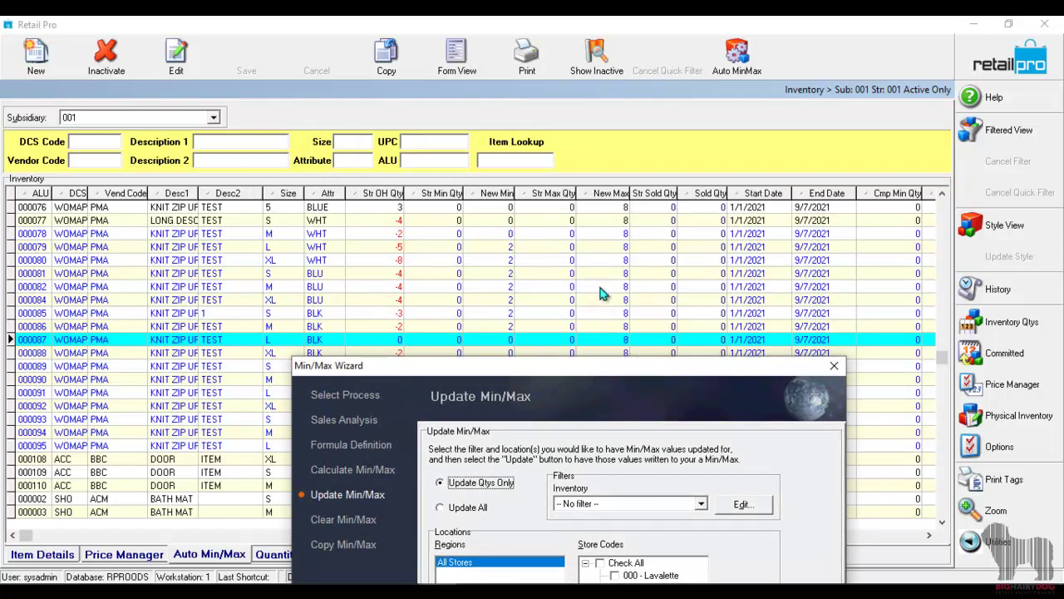
pyautogui.moveTo(611, 376); pyautogui.dragTo(592, 498)
pyautogui.click(456, 371)
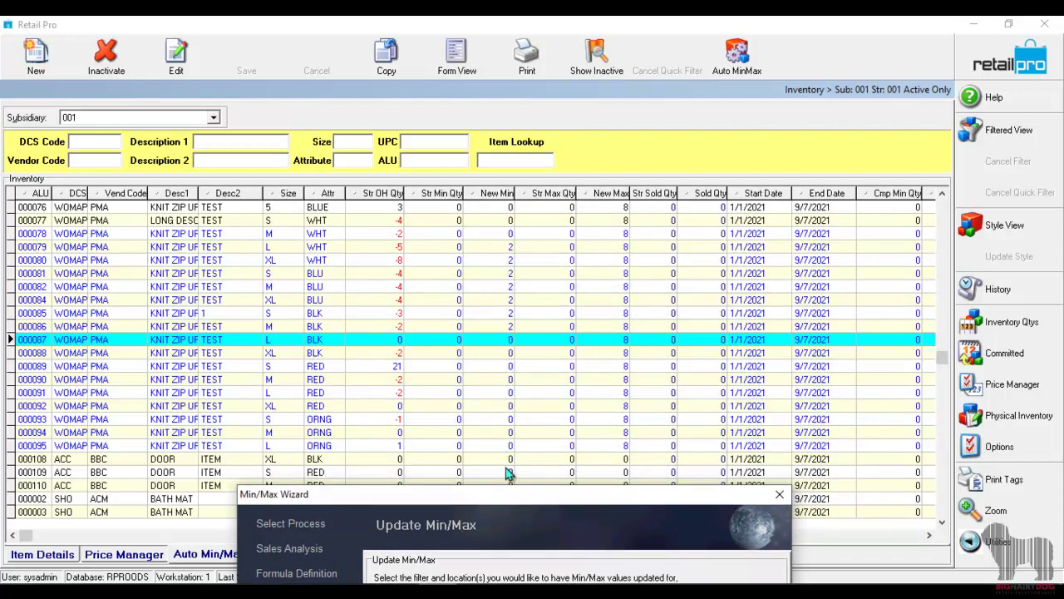
pyautogui.moveTo(580, 494); pyautogui.dragTo(594, 160)
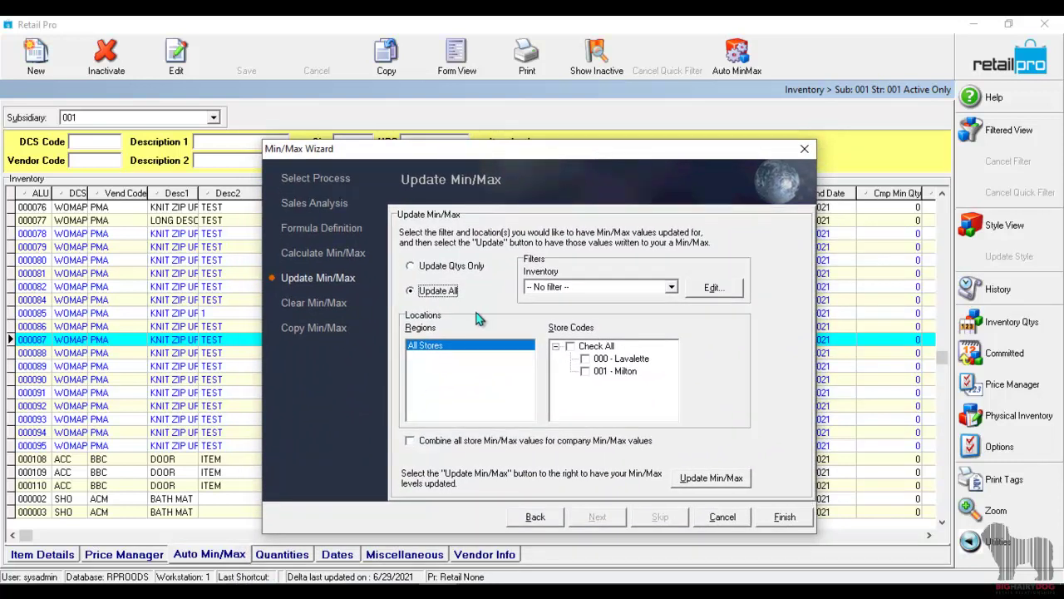
pyautogui.click(441, 267)
pyautogui.moveTo(582, 158); pyautogui.dragTo(572, 118)
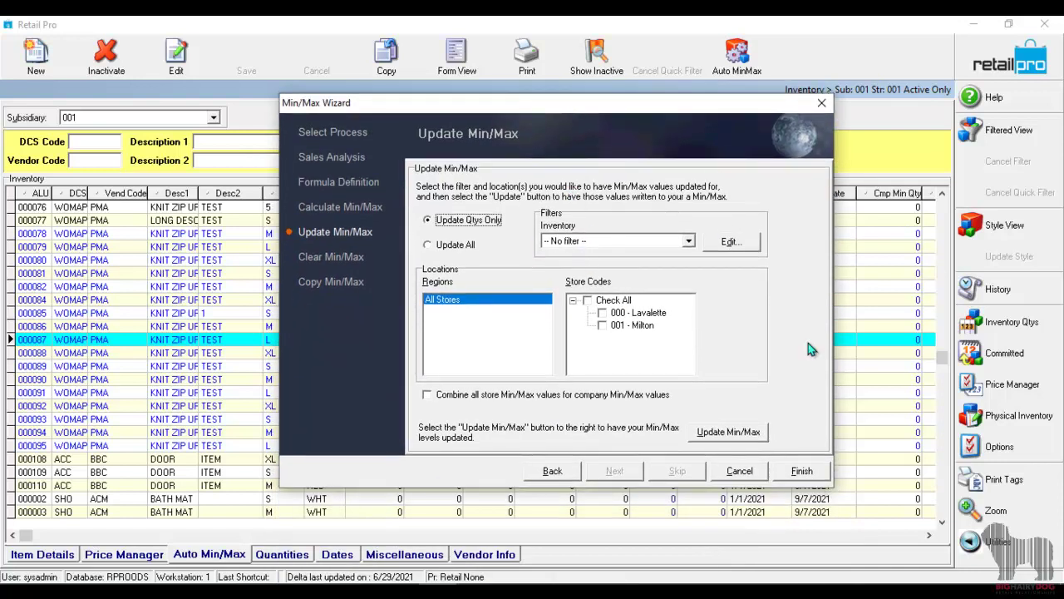
# Apply the MIN Max inventory filter, select only store 001 - Milton, and update its min/max levels.
pyautogui.click(730, 242)
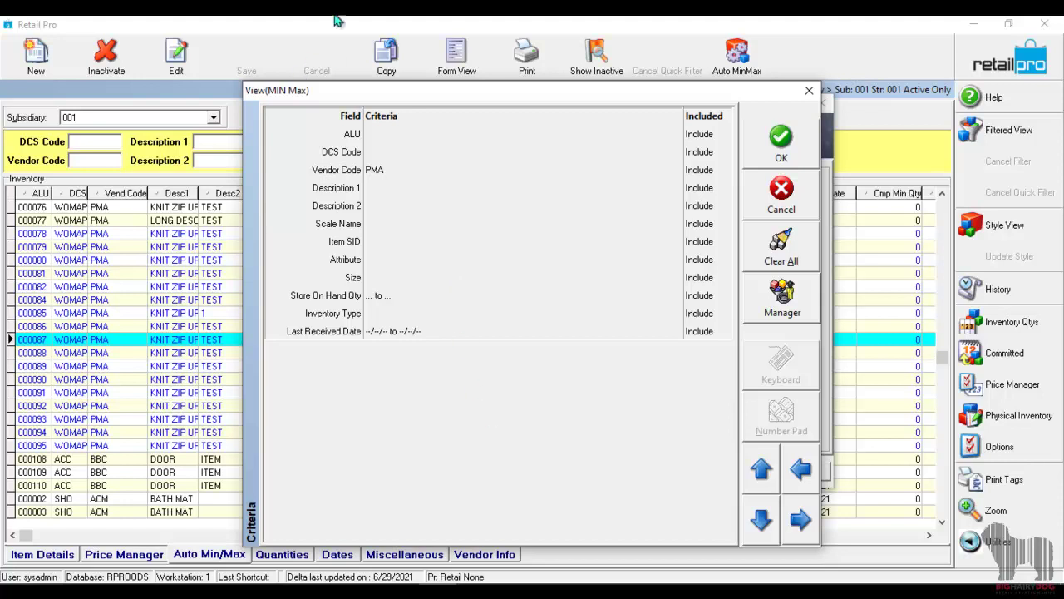
pyautogui.click(797, 143)
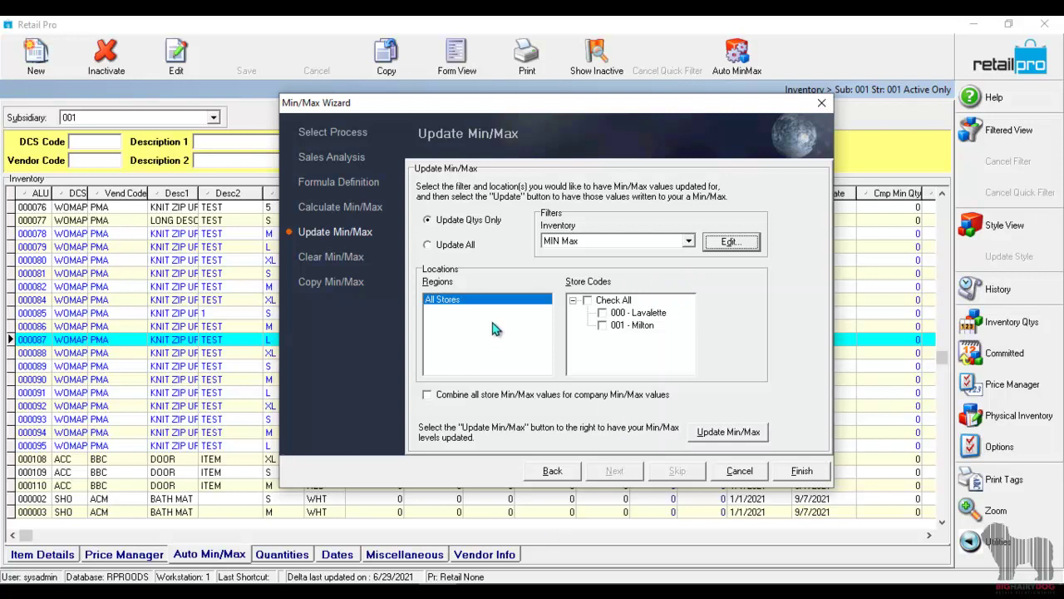
pyautogui.click(603, 326)
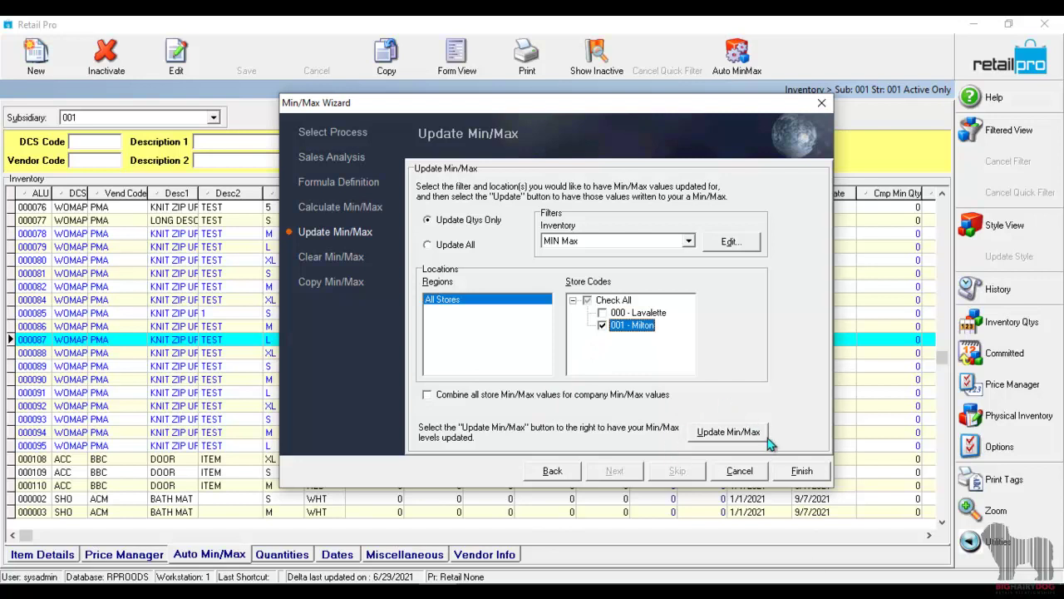
pyautogui.click(725, 439)
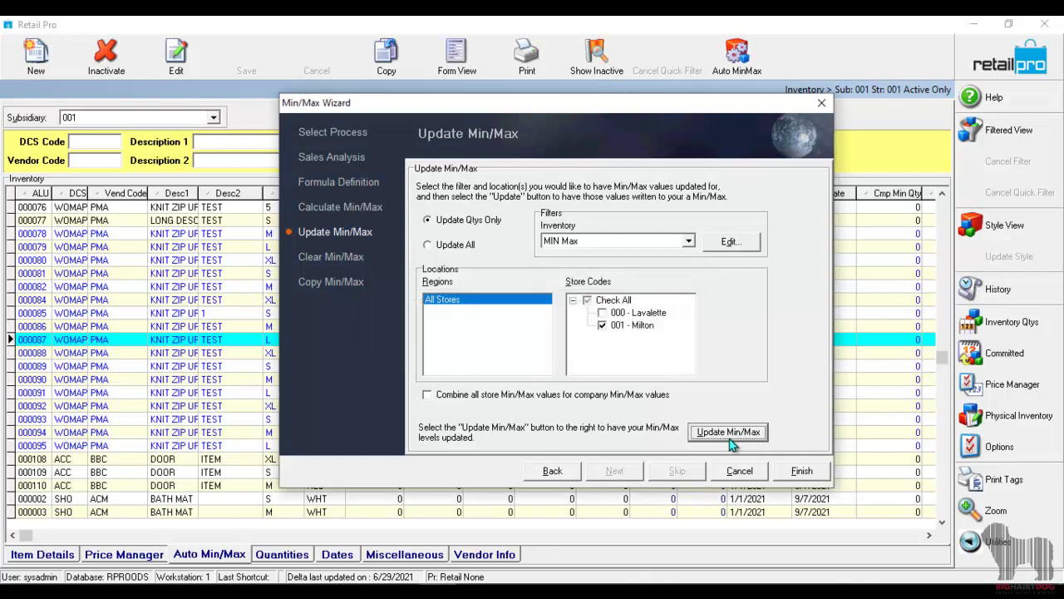
# Check the updated store min and max quantities in the inventory list, and finish the wizard with the settings saved.
pyautogui.moveTo(717, 108); pyautogui.dragTo(628, 331)
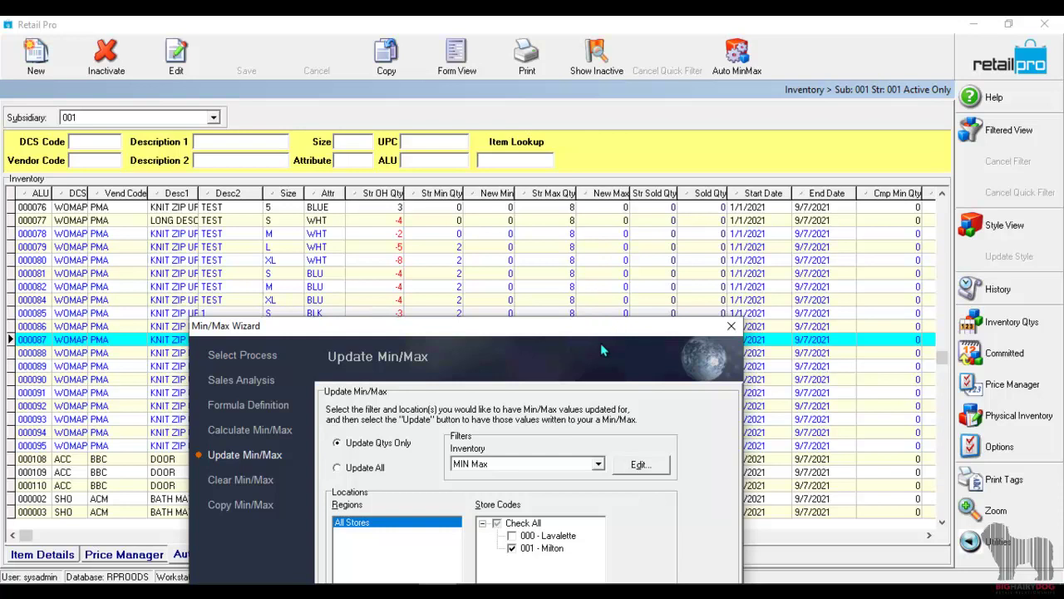
pyautogui.moveTo(604, 340); pyautogui.dragTo(647, 114)
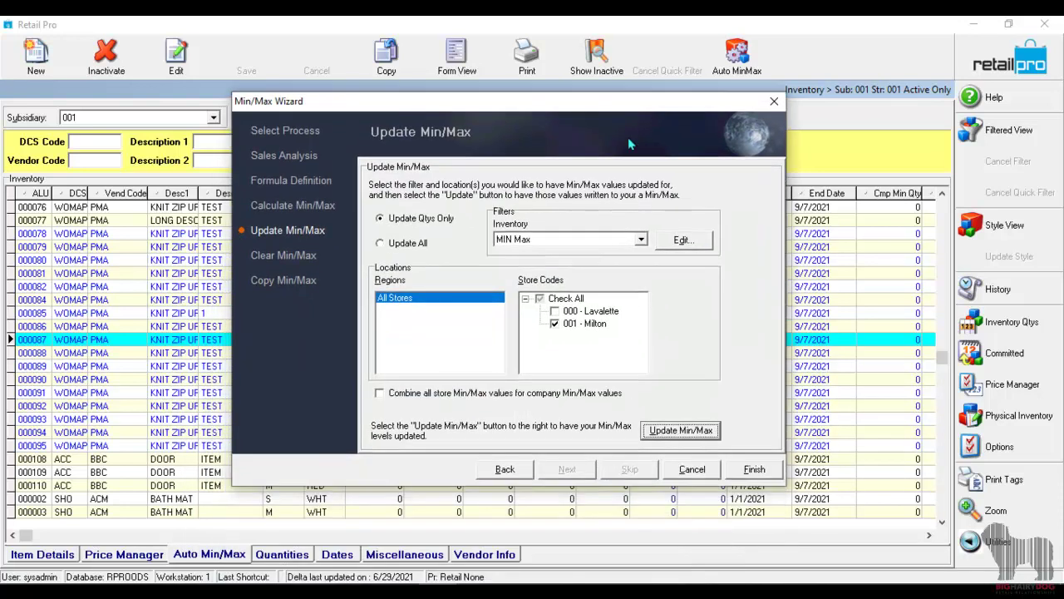
pyautogui.moveTo(709, 523)
pyautogui.click(754, 471)
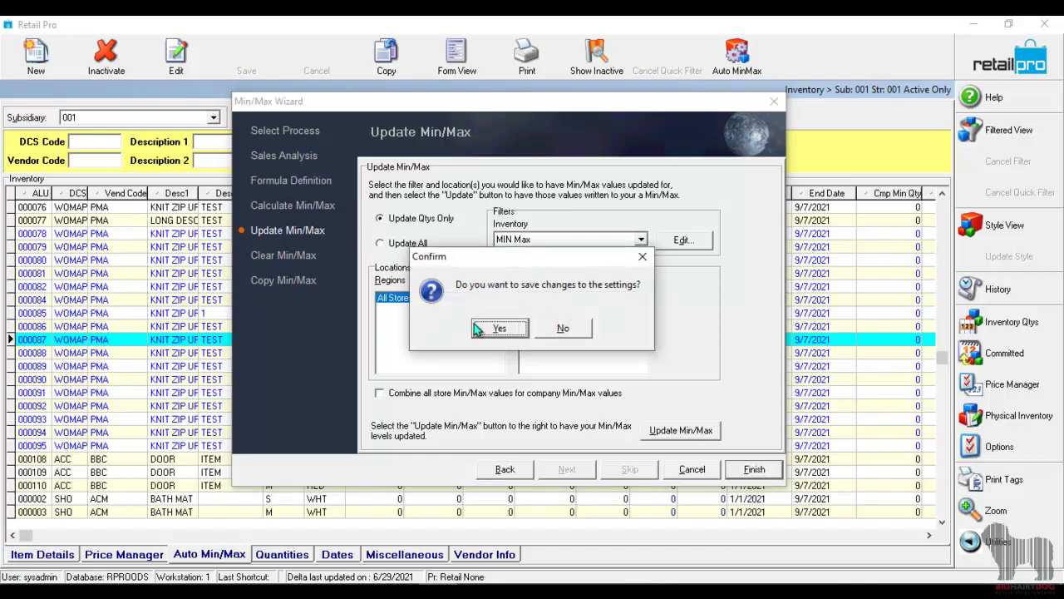
pyautogui.click(491, 329)
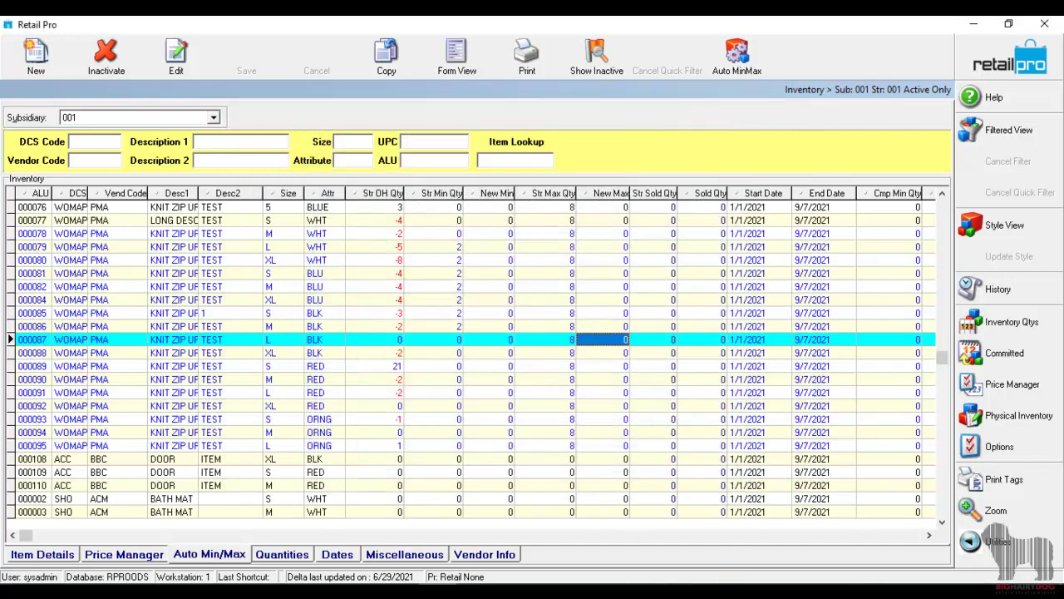
# Manually set the store minimum quantity of item 000076 to 3 in the inventory list and save the row.
pyautogui.click(457, 261)
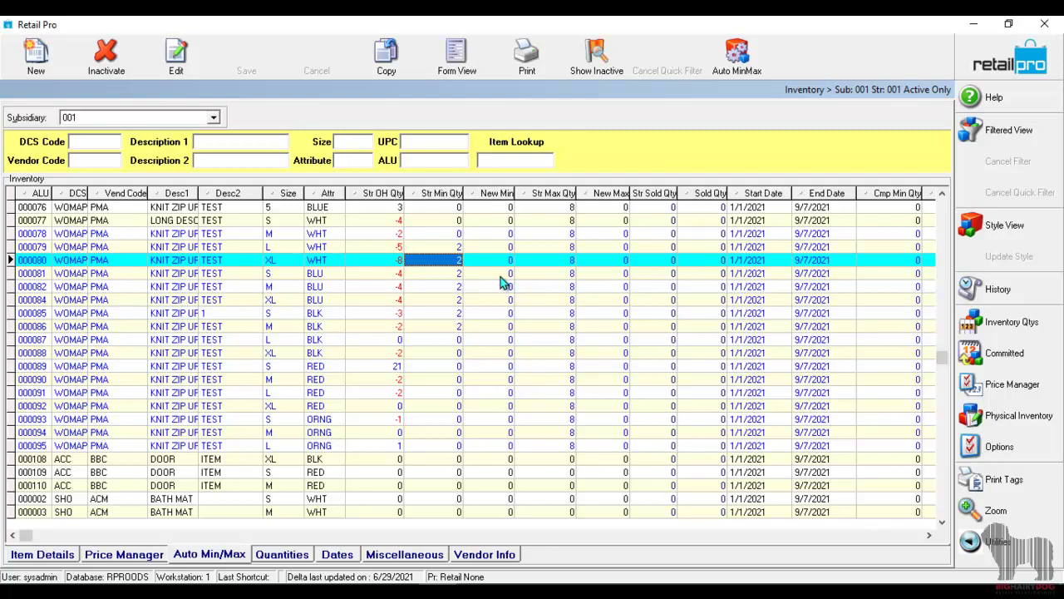
pyautogui.press('Up')
pyautogui.press('Up')
pyautogui.press('Up')
pyautogui.press('Up')
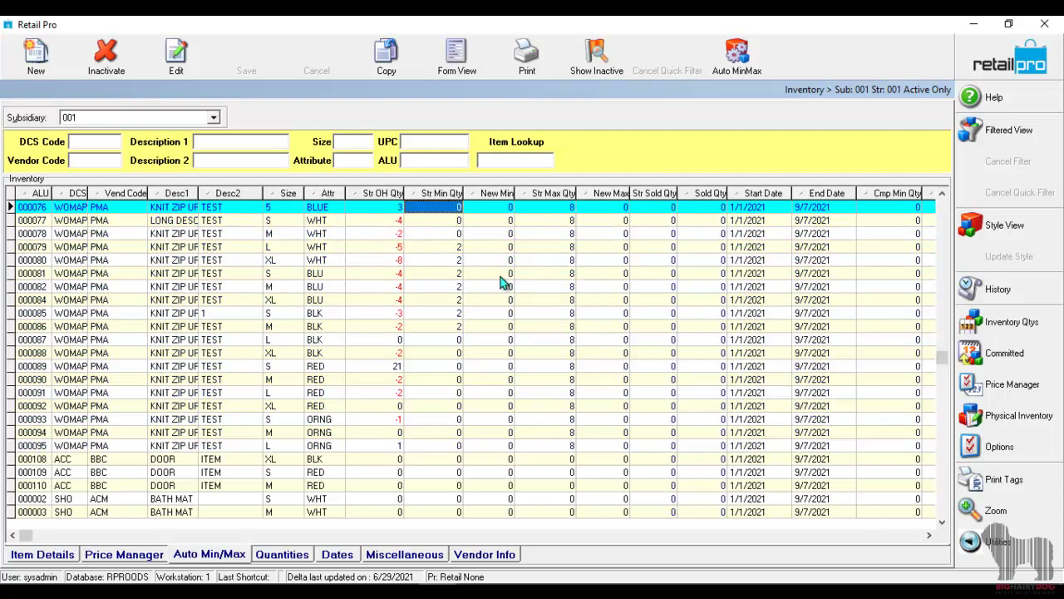
pyautogui.write('3')
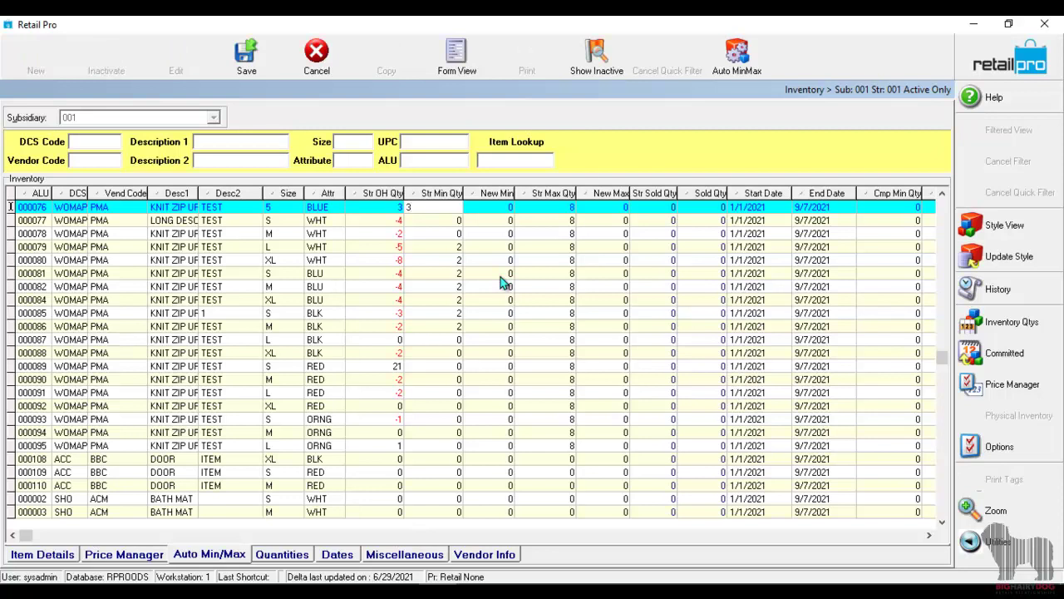
pyautogui.press('Down')
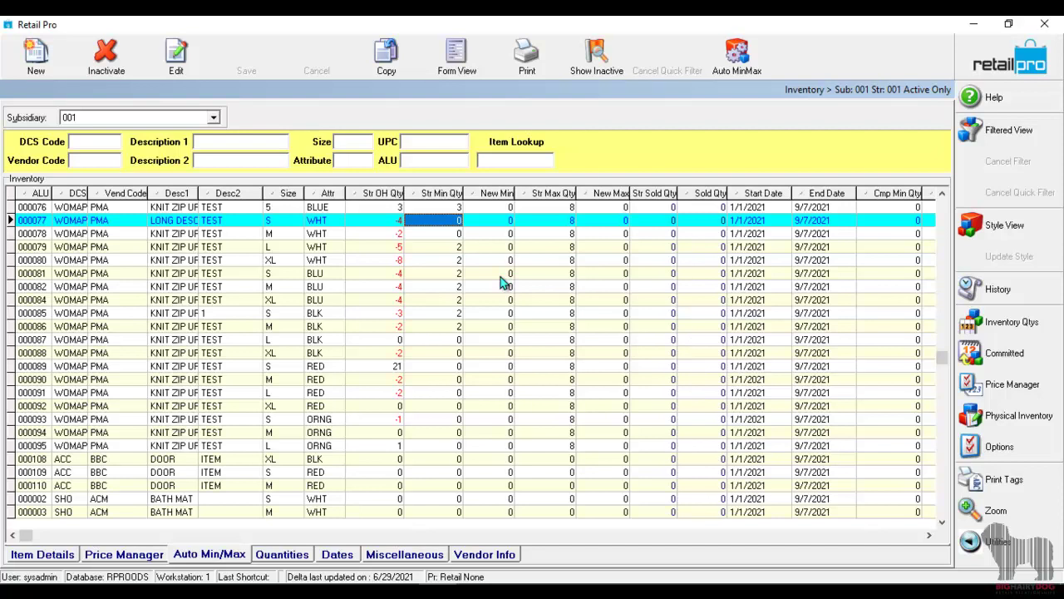
# Review the items' store and company quantities, and return to the Auto Min/Max columns at item 000088's store maximum.
pyautogui.click(297, 554)
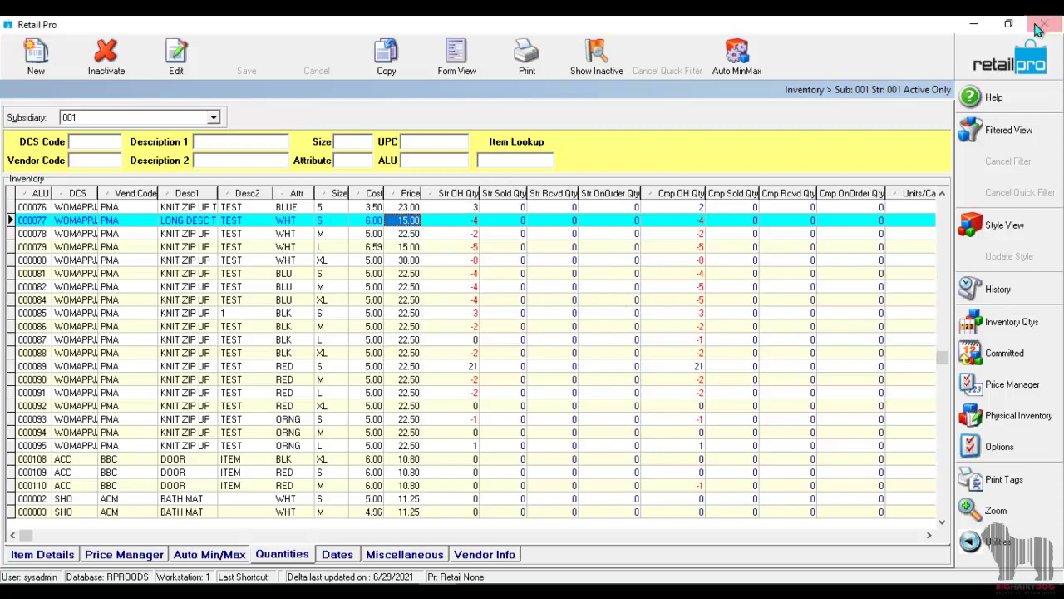
pyautogui.click(974, 23)
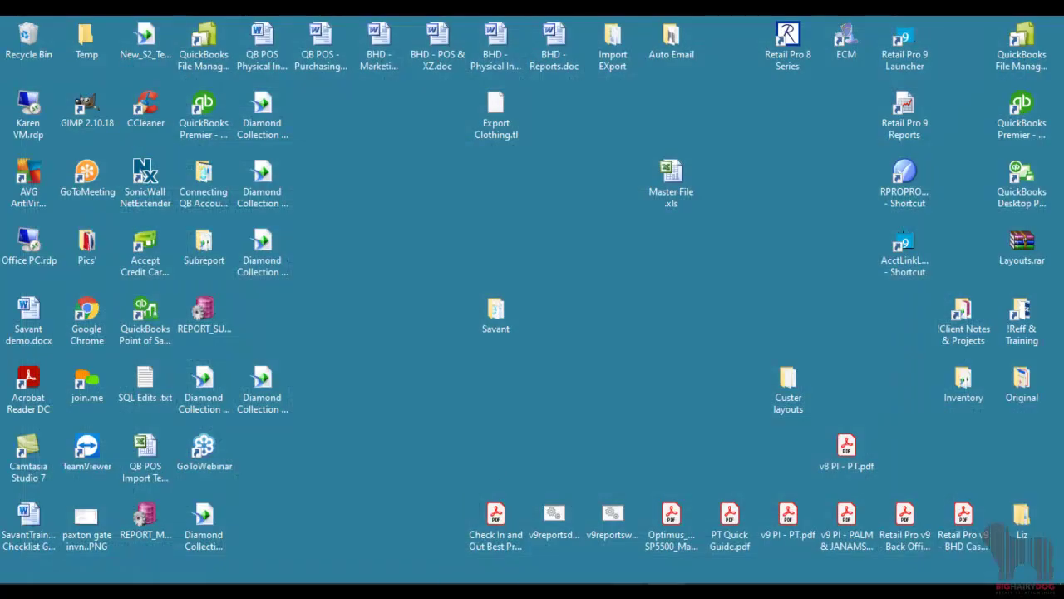
pyautogui.click(438, 592)
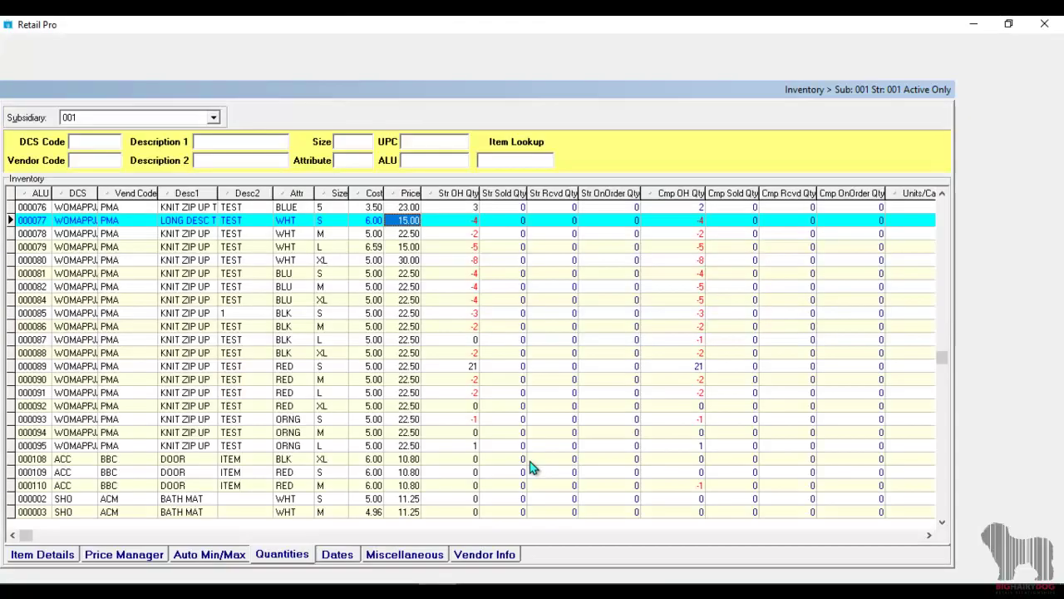
pyautogui.click(225, 557)
pyautogui.click(567, 354)
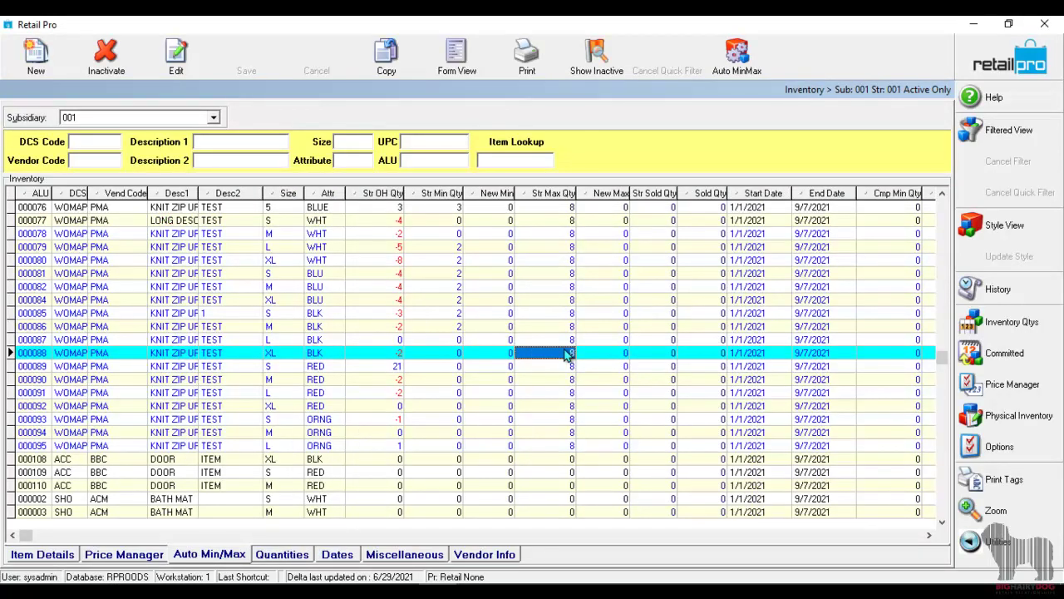